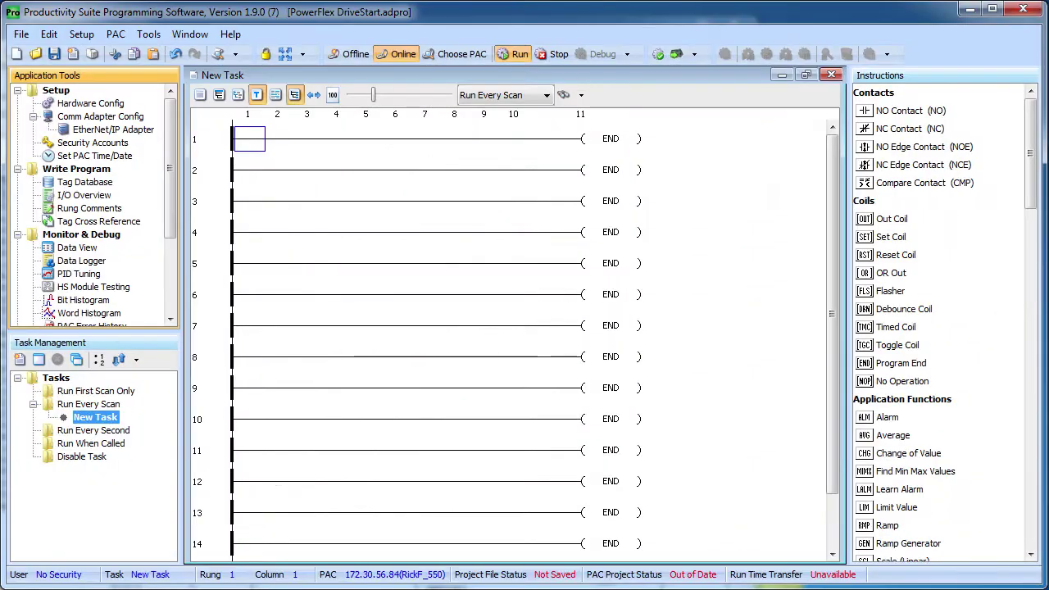
Open Hardware Configuration to show the EtherNet/IP tab with its network devices.
left_click(95, 106)
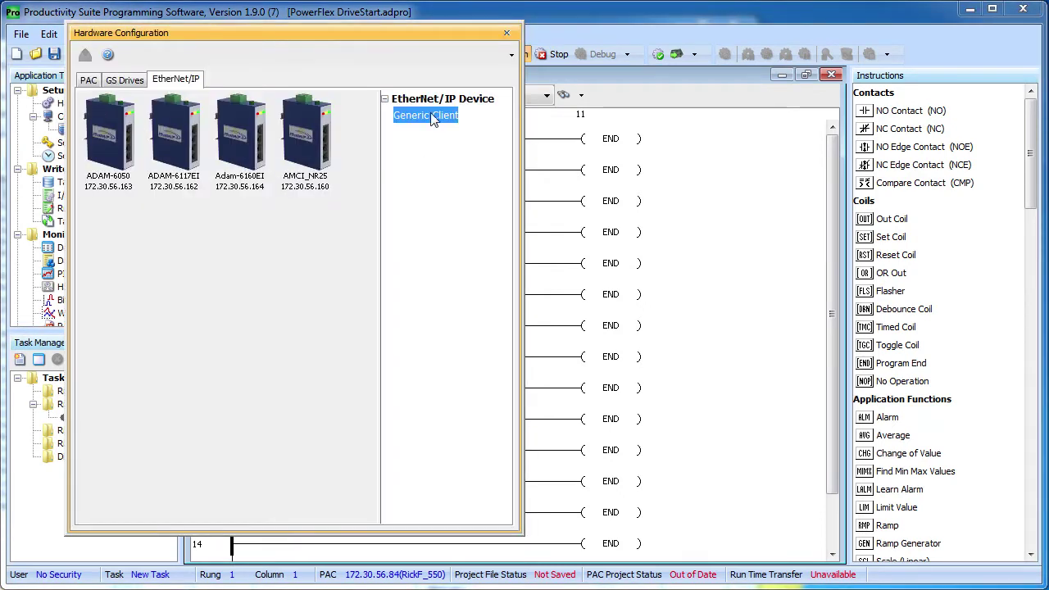
Add a Generic Client to the EtherNet/IP network and name it PF40.
left_click_drag(435, 120, 179, 244)
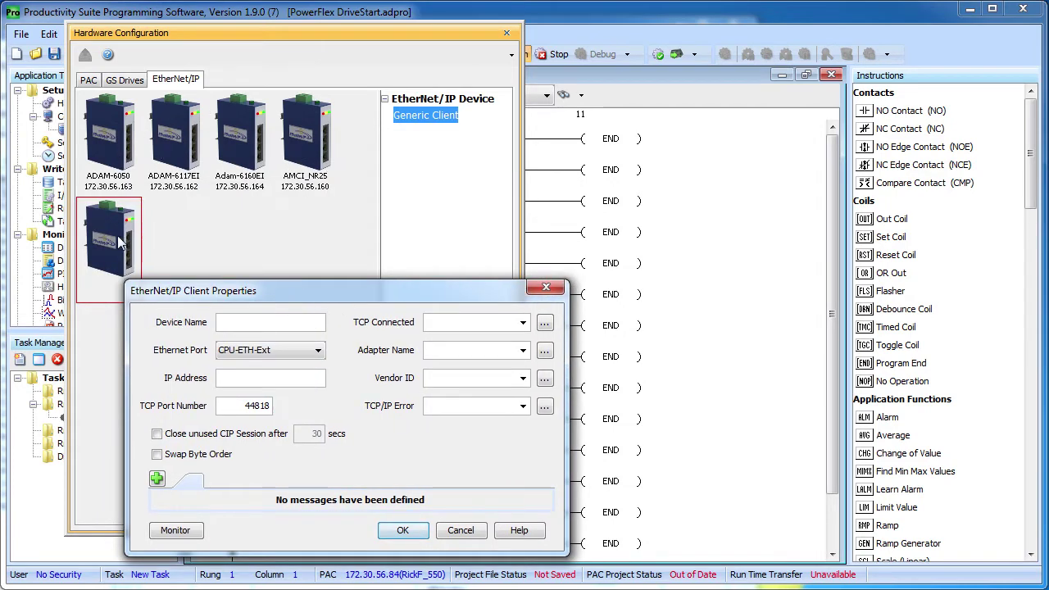
left_click_drag(272, 294, 216, 34)
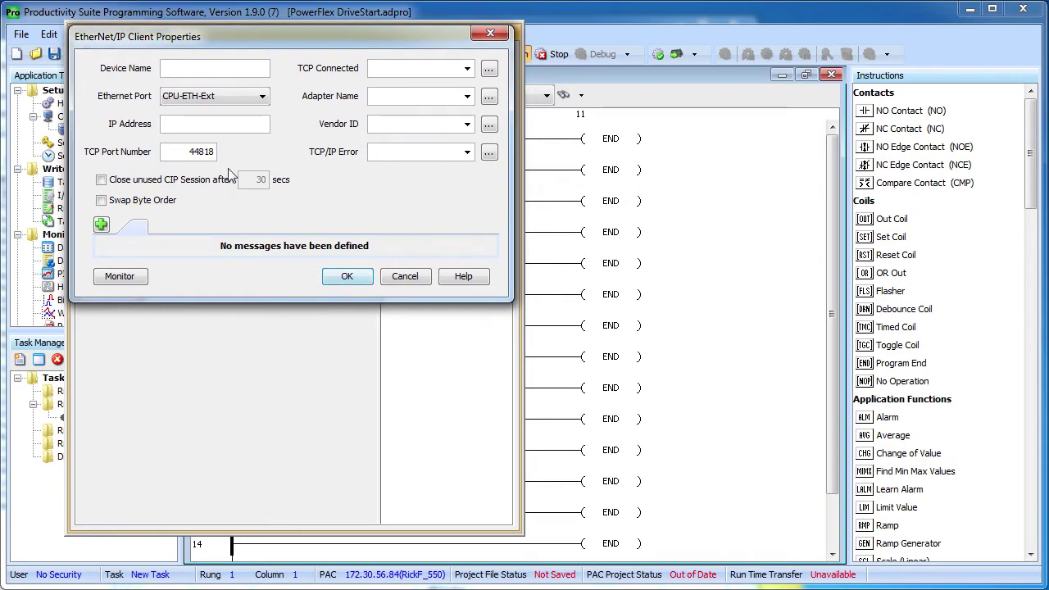
type("PF40")
Assign PF40_Connected, PF40_Name, PF40_VendorID and PF40_TCP_Error to the client's status fields.
left_click(393, 70)
type("PF40_Connected")
left_click(393, 98)
type("PF40_Name")
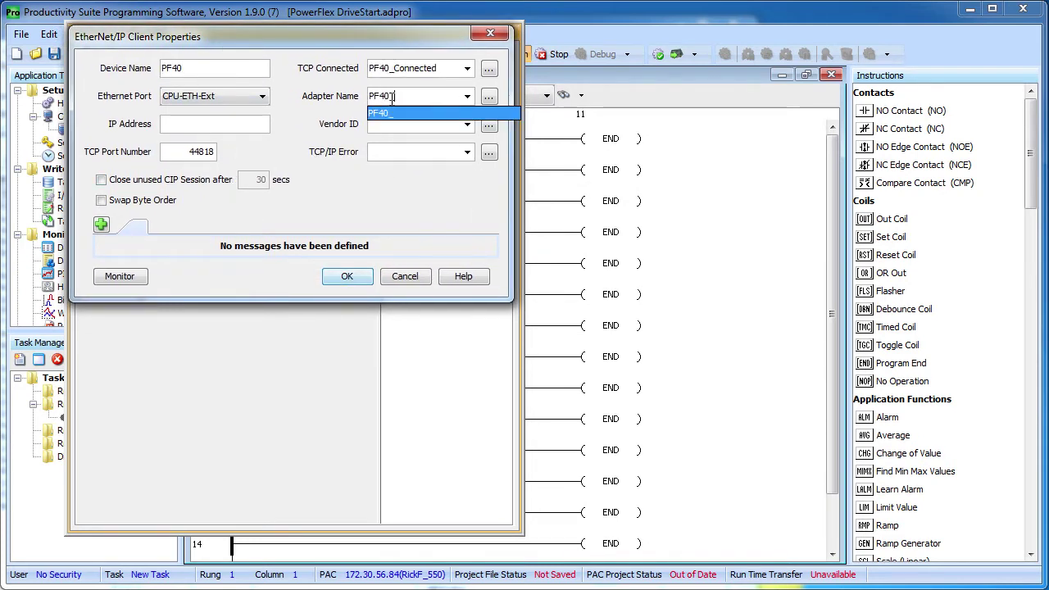
left_click(387, 124)
type("PF40_VendorID")
left_click(385, 152)
type("PF40_TCP_Error")
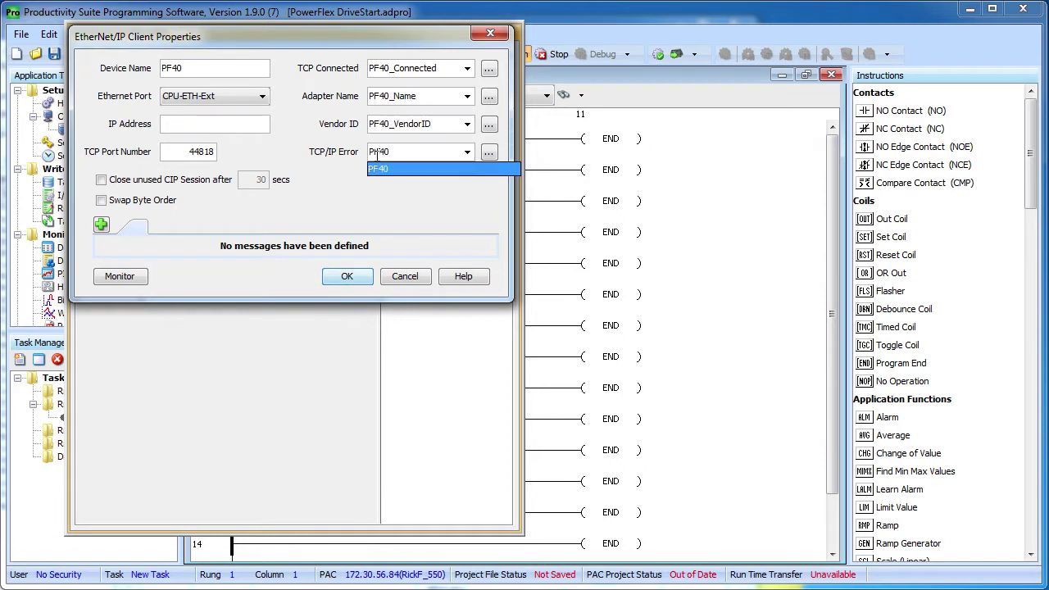
Set the PF40 client's IP address to 172.30.56.161.
left_click(245, 124)
type("172.")
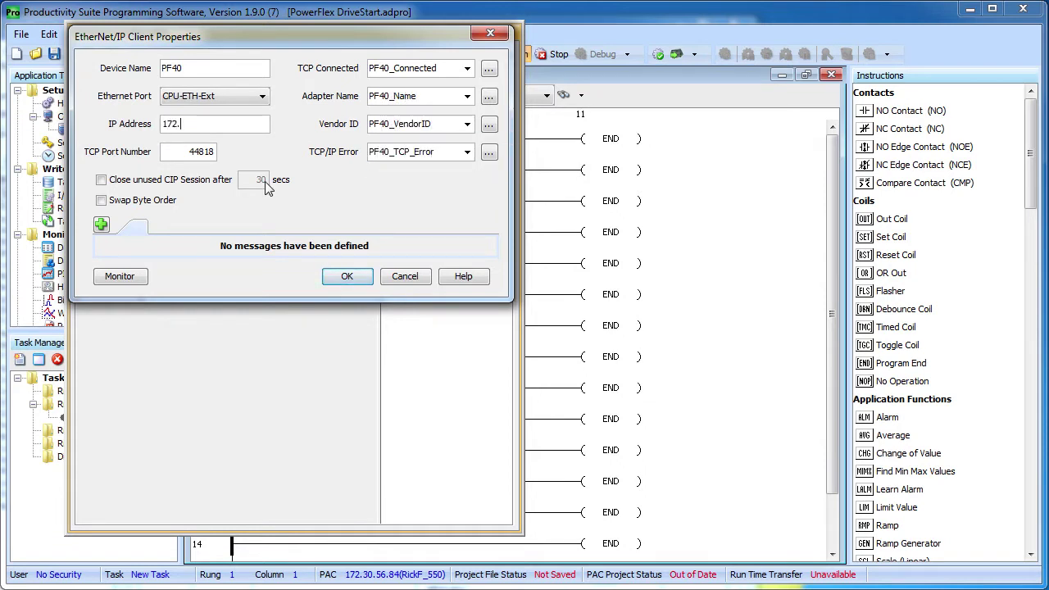
type("30.56.")
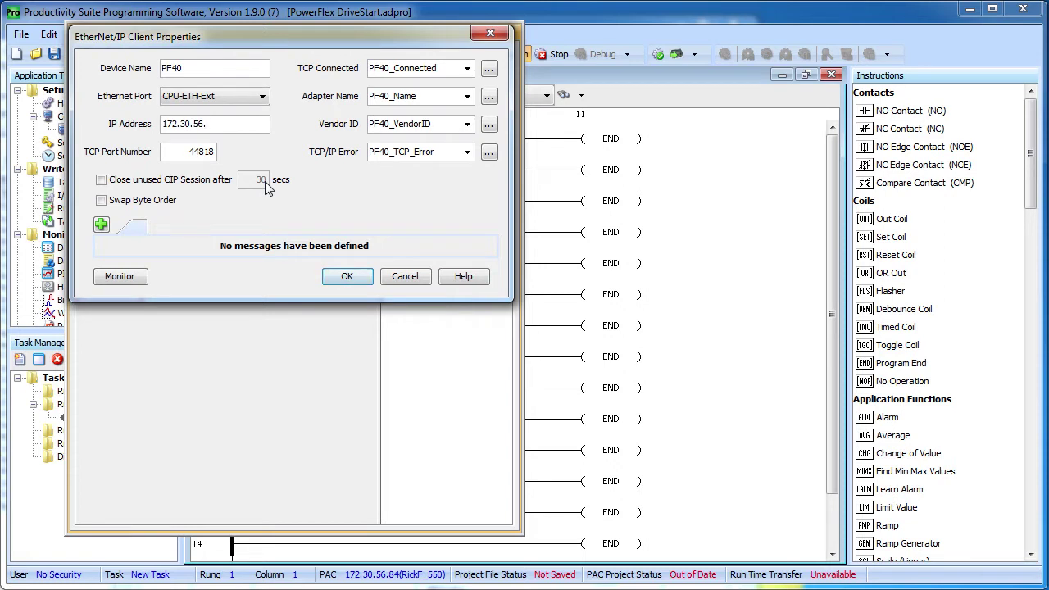
type("161")
left_click(102, 228)
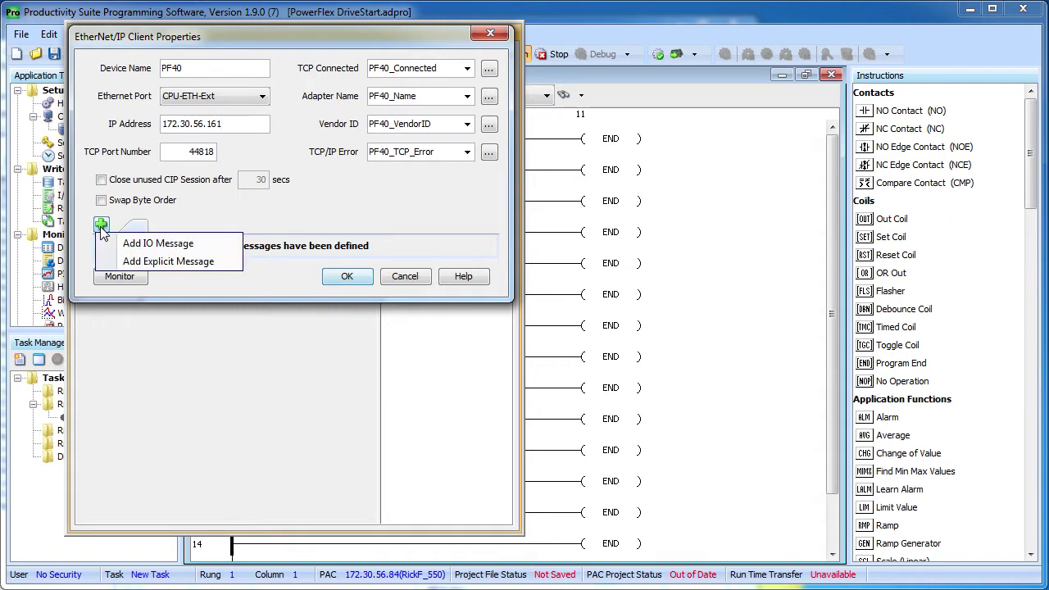
Add an IO message to the PF40 client with Enable tag PF40_Enable.
left_click(140, 249)
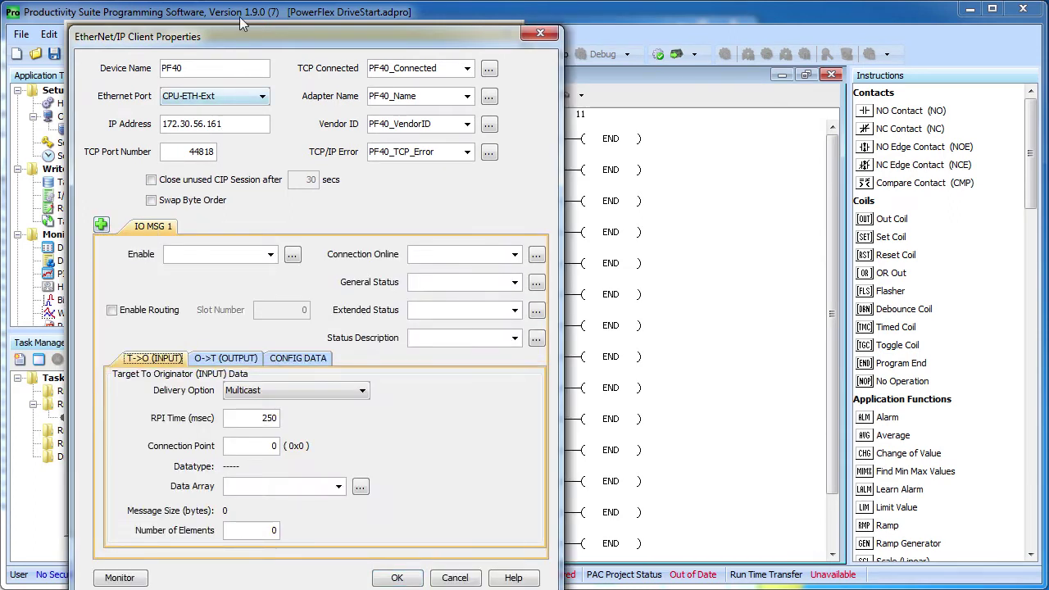
left_click_drag(236, 32, 230, 11)
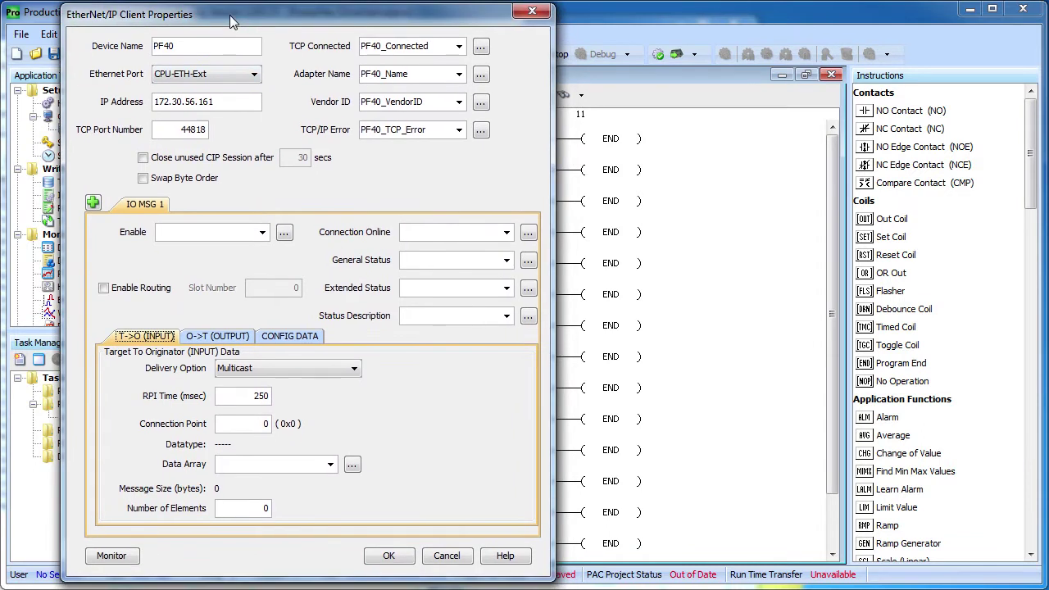
left_click(192, 233)
type("PF40_Enable")
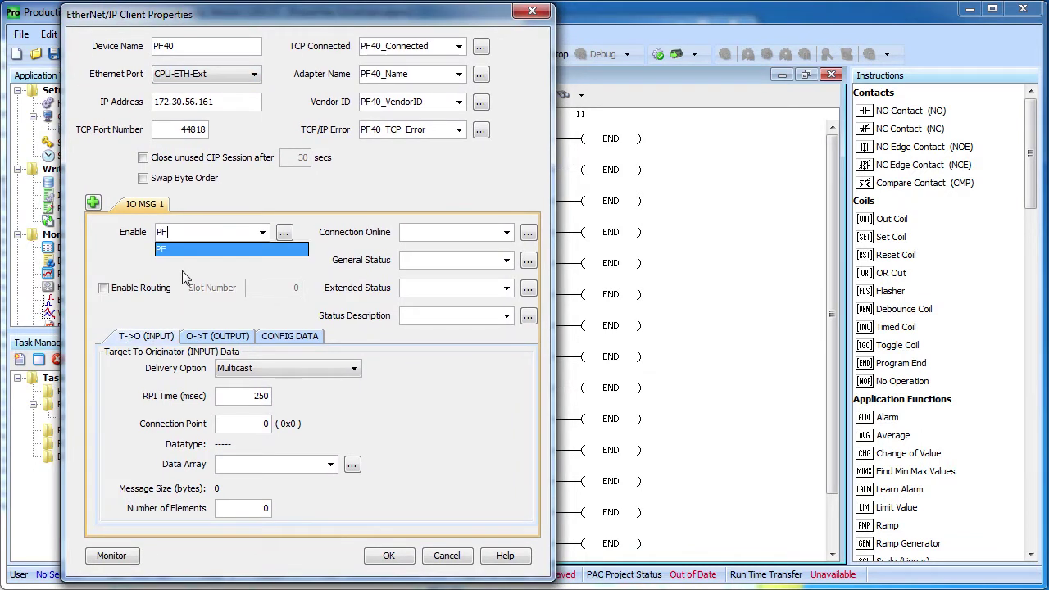
Assign PF40_OnLine, PF40_Status, PF40_ExtStatus and PF40_Description to the online and status fields.
left_click(405, 233)
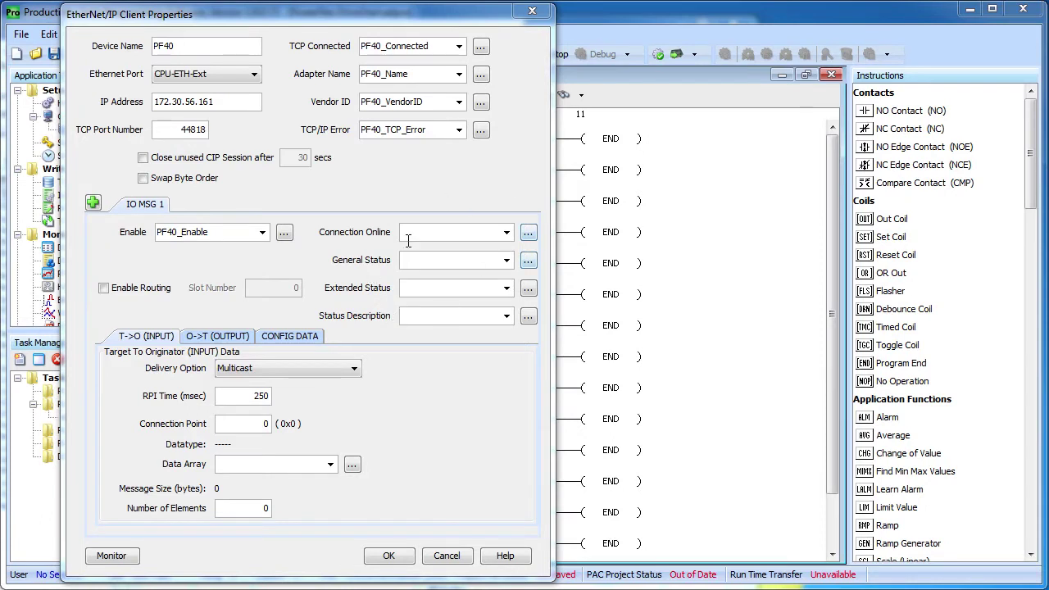
type("PF40_OnLine")
key("Tab")
type("PF40_Status")
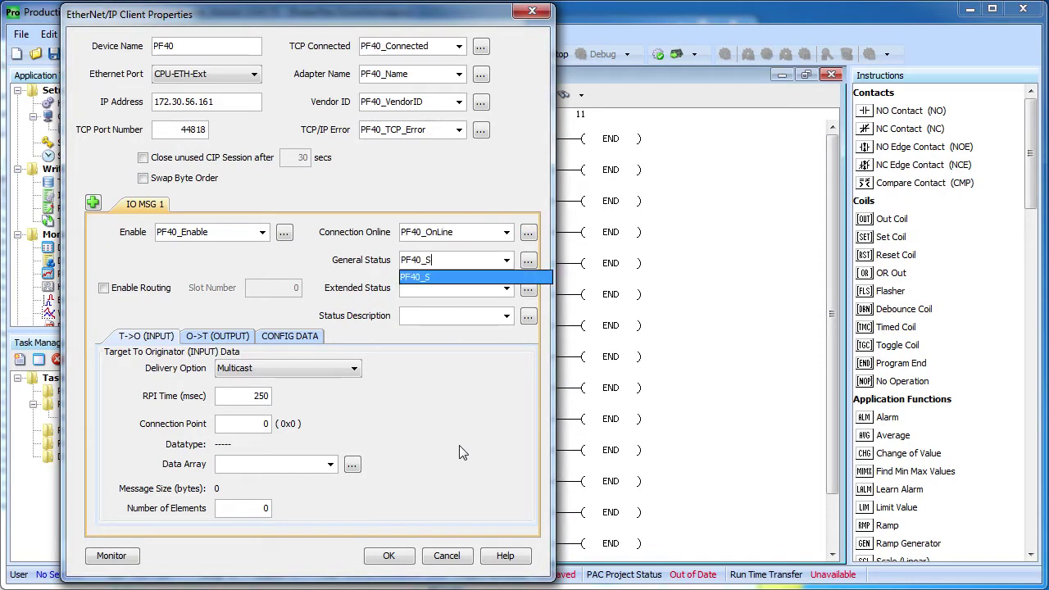
key("Tab")
type("PF40_ExtStatus")
key("Tab")
type("PF40_Description")
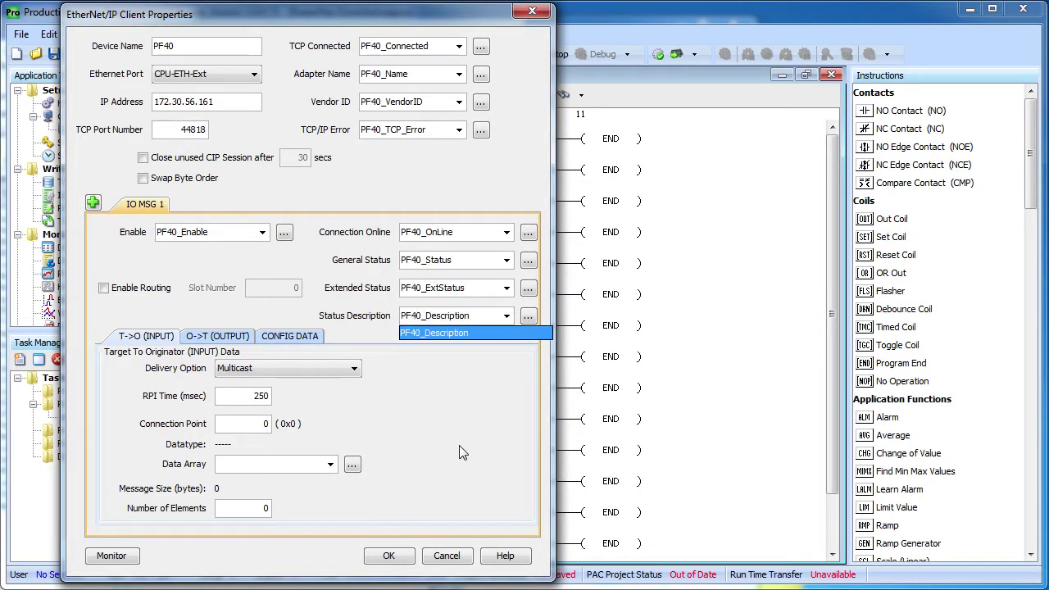
key("Tab")
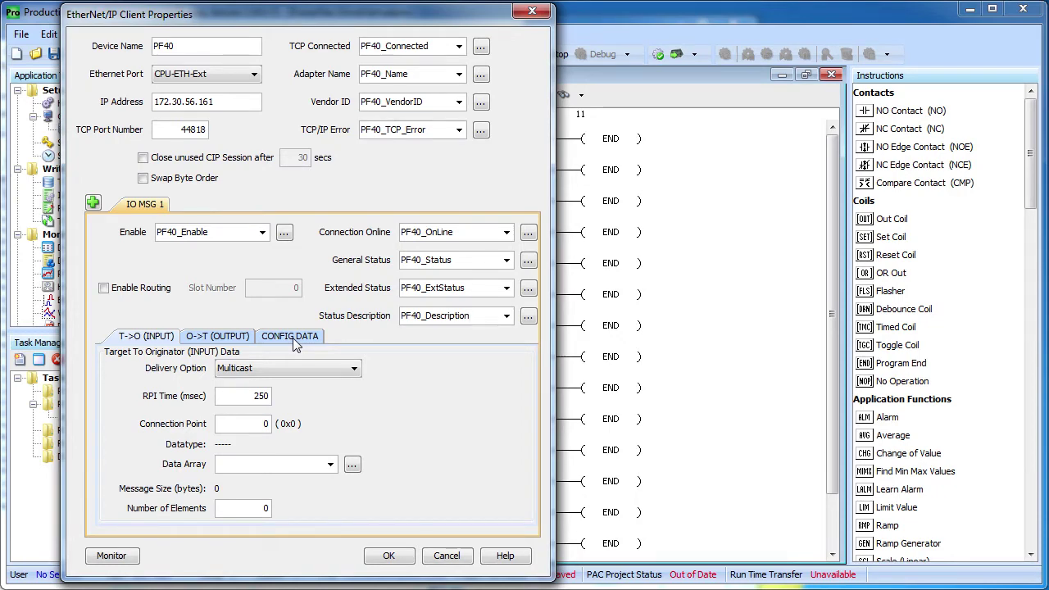
Set input delivery to Unicast, connection point 1, with data array PF40_INPUT.
left_click(353, 369)
left_click(270, 396)
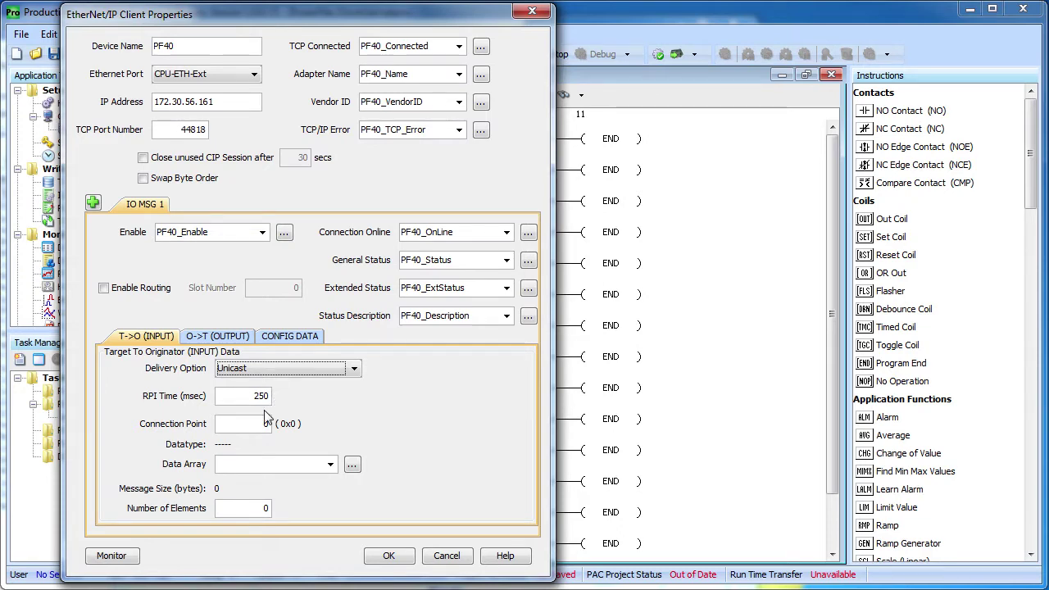
double_click(262, 424)
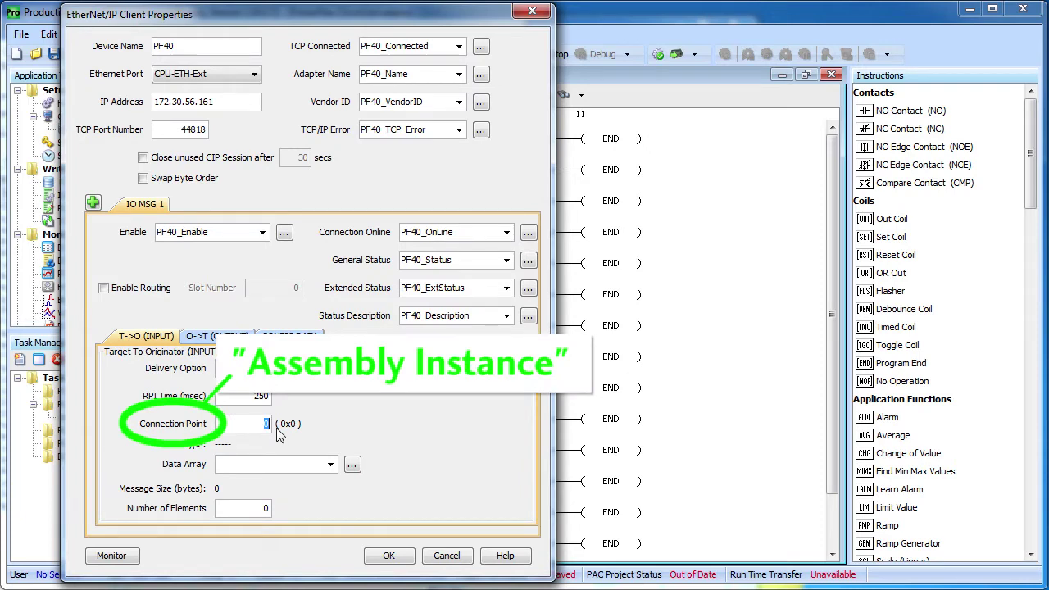
type("1")
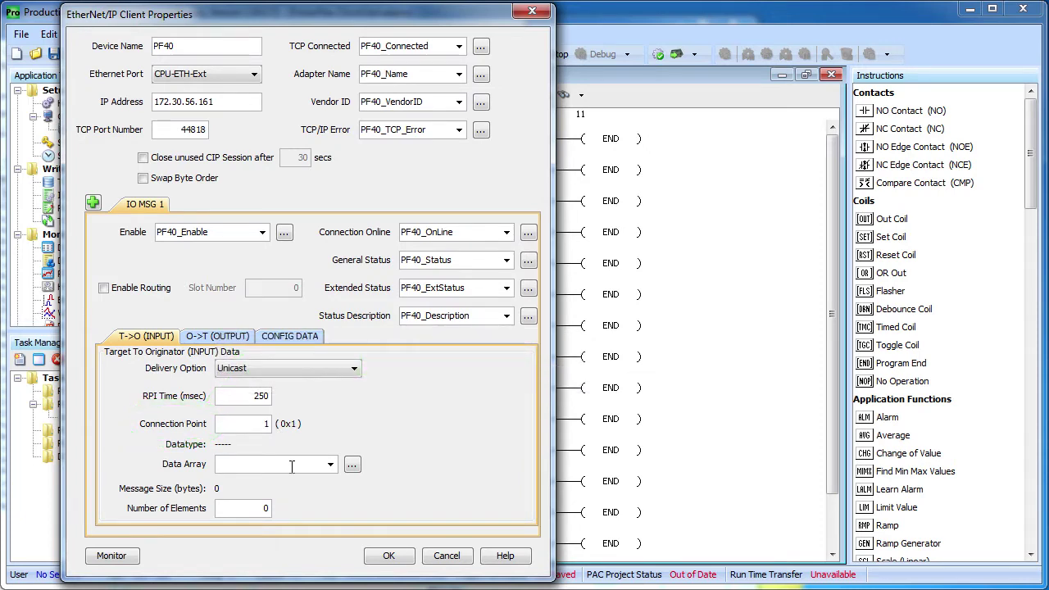
type("PF")
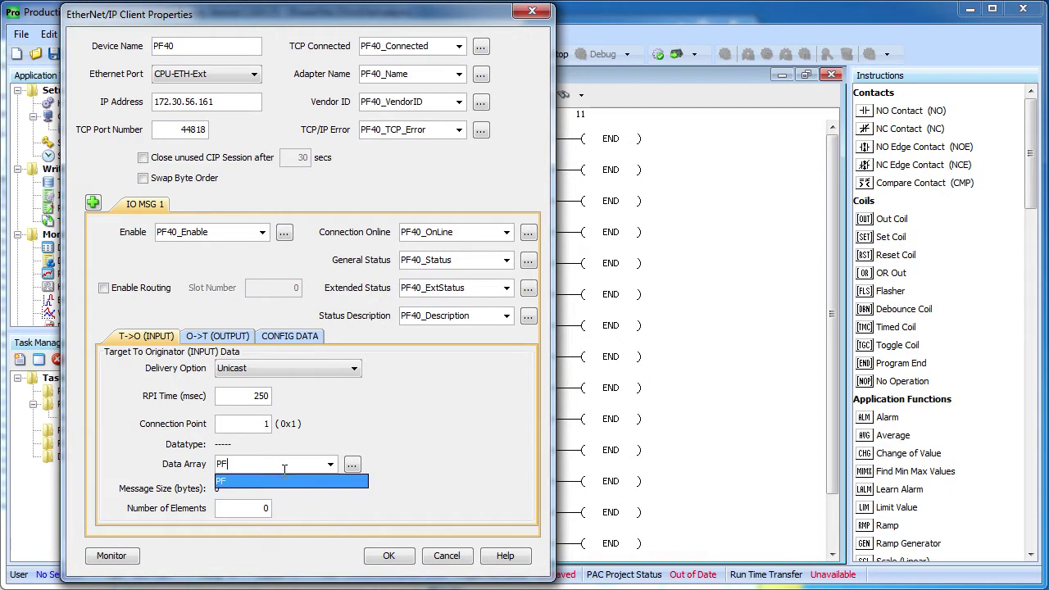
type("40_INPUT")
key("Return")
Define PF40_INPUT as a 16-bit unsigned integer array and read 4 elements.
left_click_drag(67, 361, 566, 209)
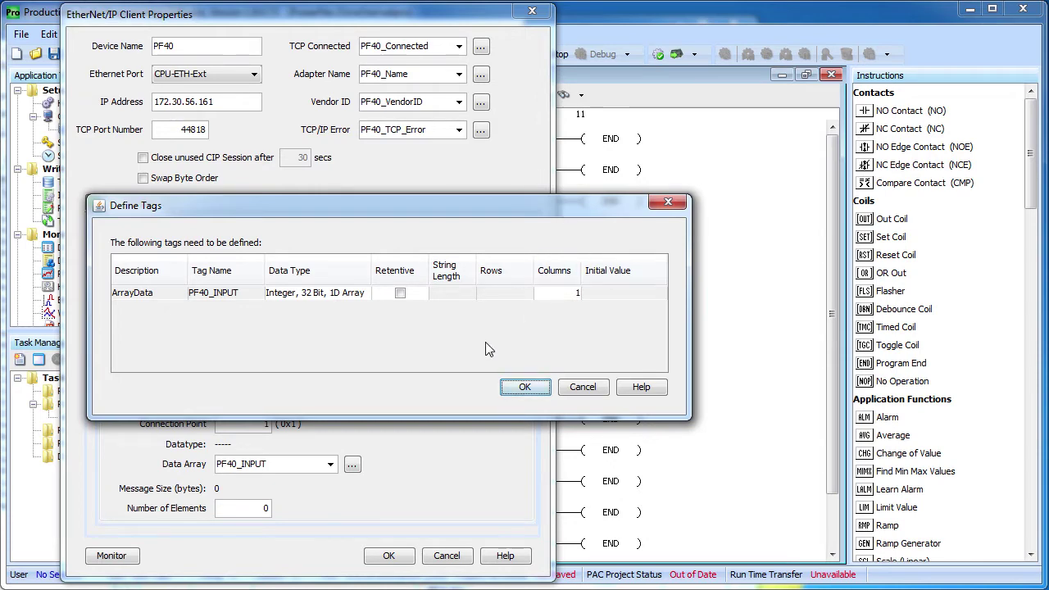
left_click(317, 293)
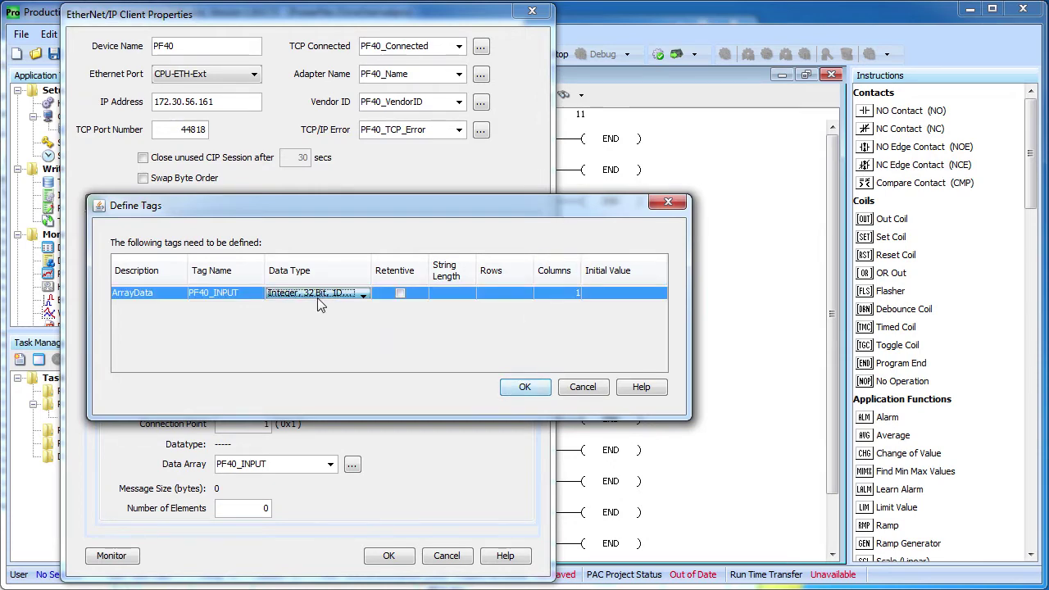
left_click(319, 293)
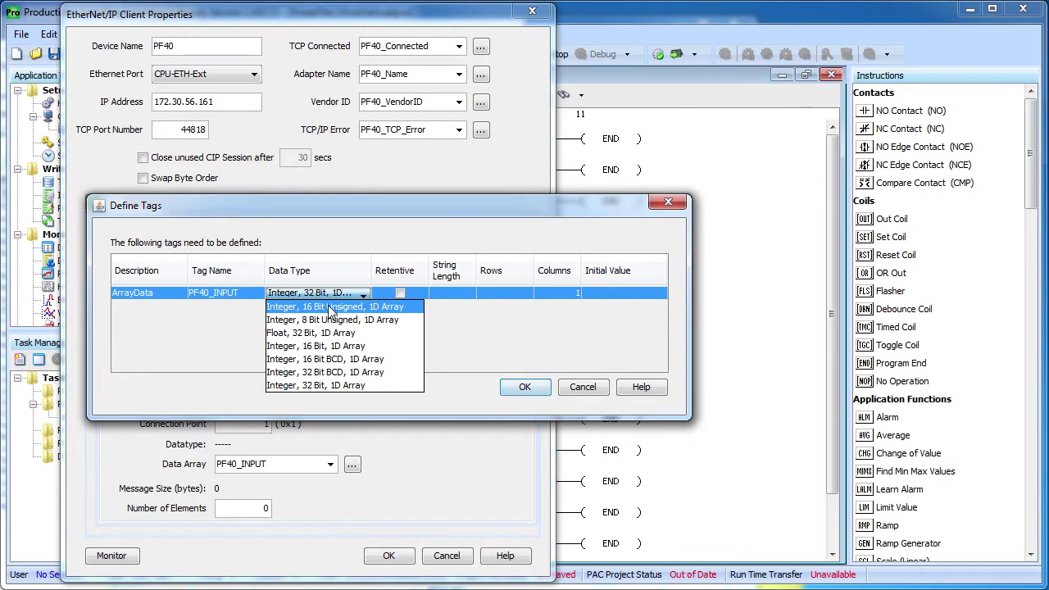
left_click(330, 309)
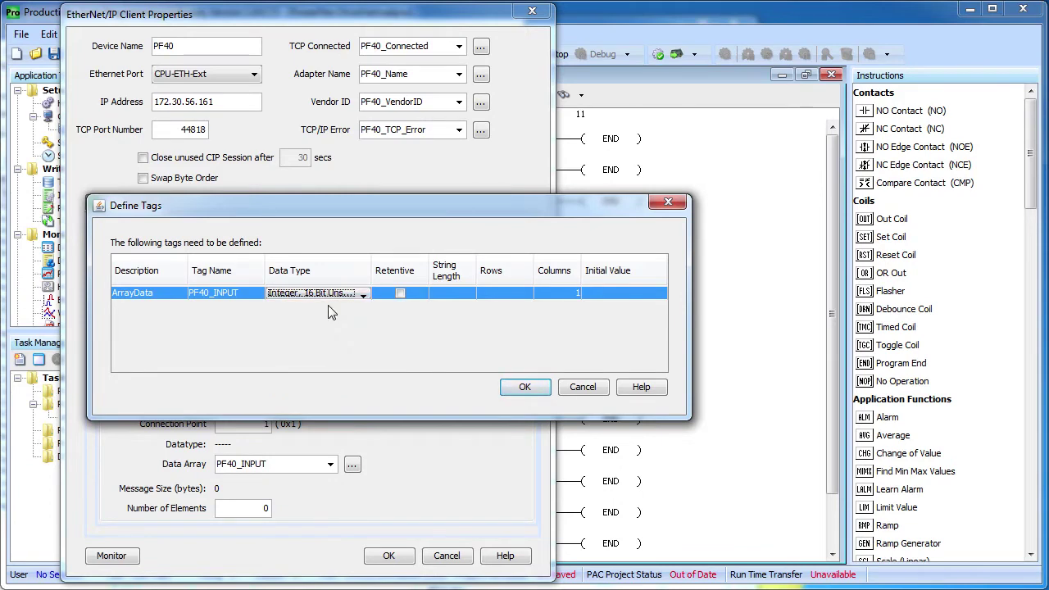
left_click(575, 295)
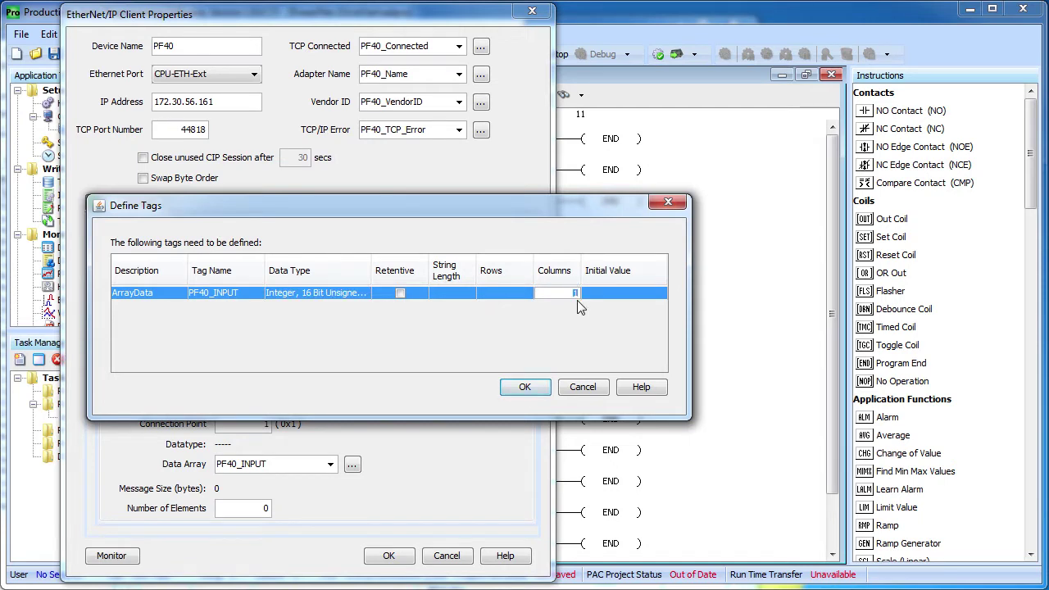
key("End")
left_click(525, 387)
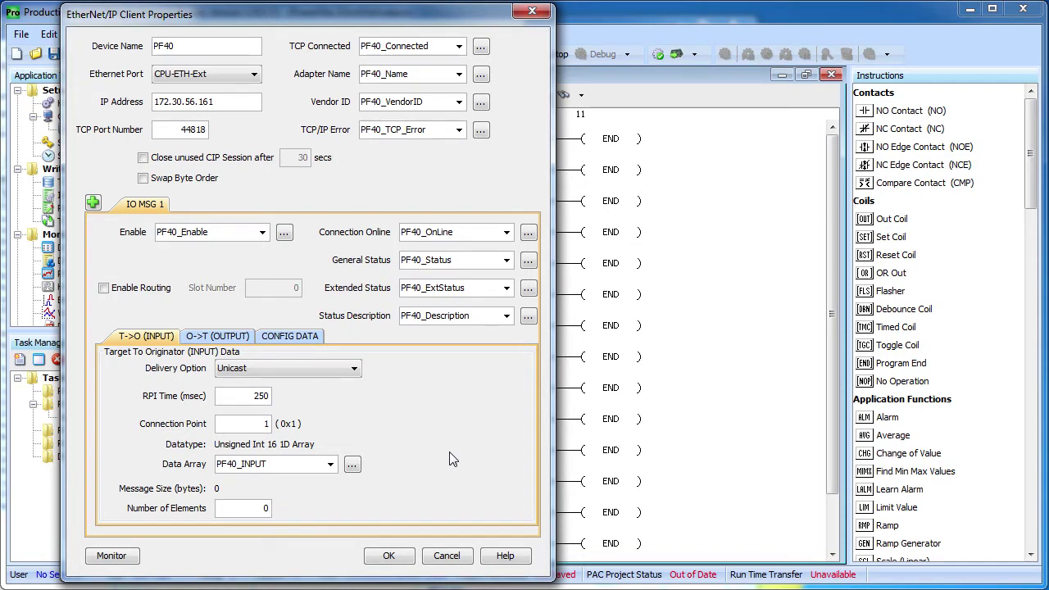
double_click(270, 508)
type("4")
Set the output data to connection point 2 with a new PF40_OUTPUT data array.
left_click(226, 339)
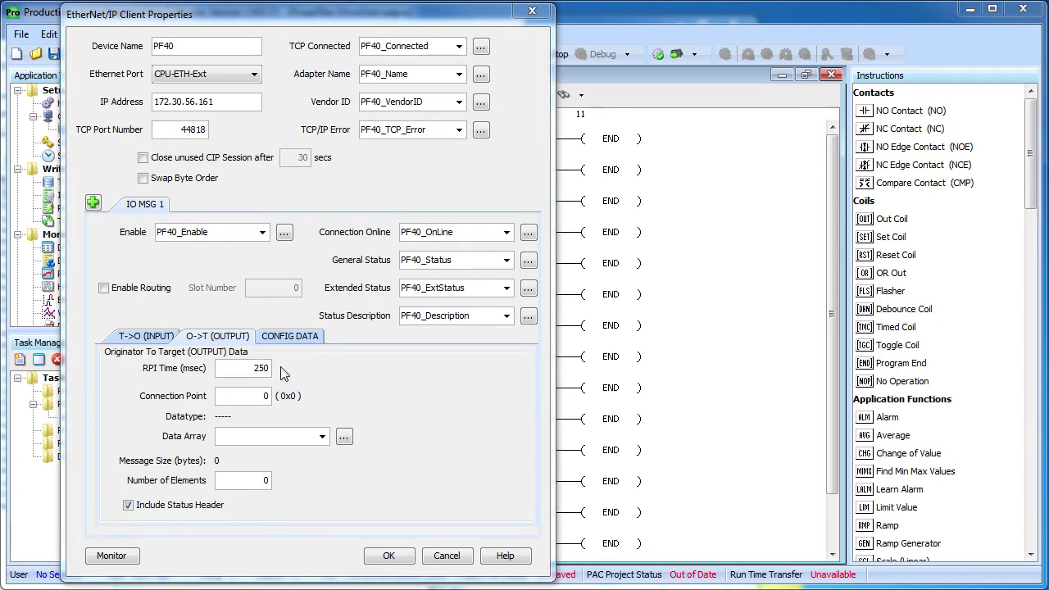
double_click(257, 396)
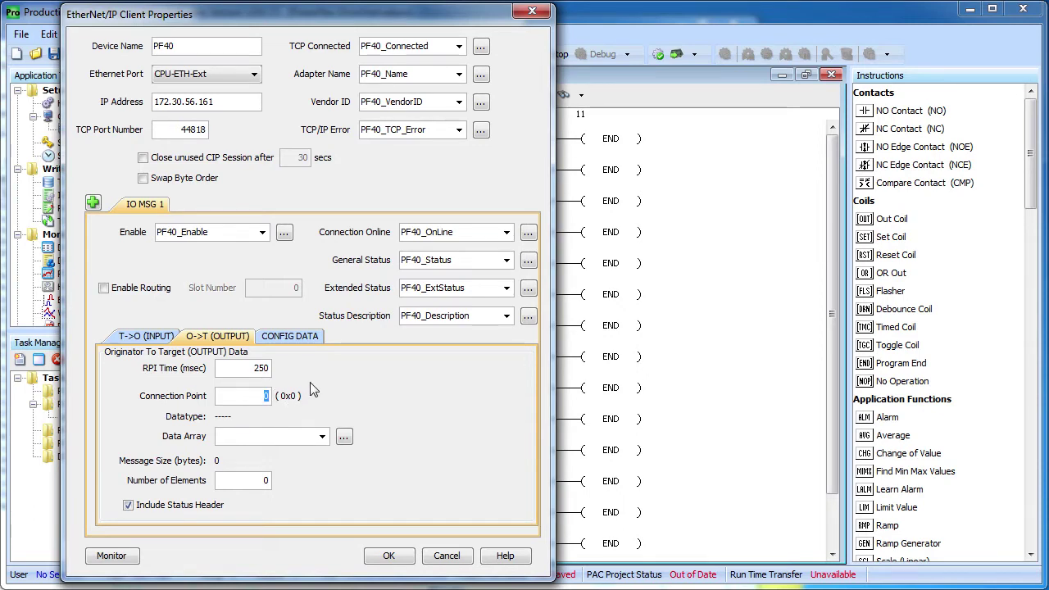
type("2")
left_click(286, 436)
type("P")
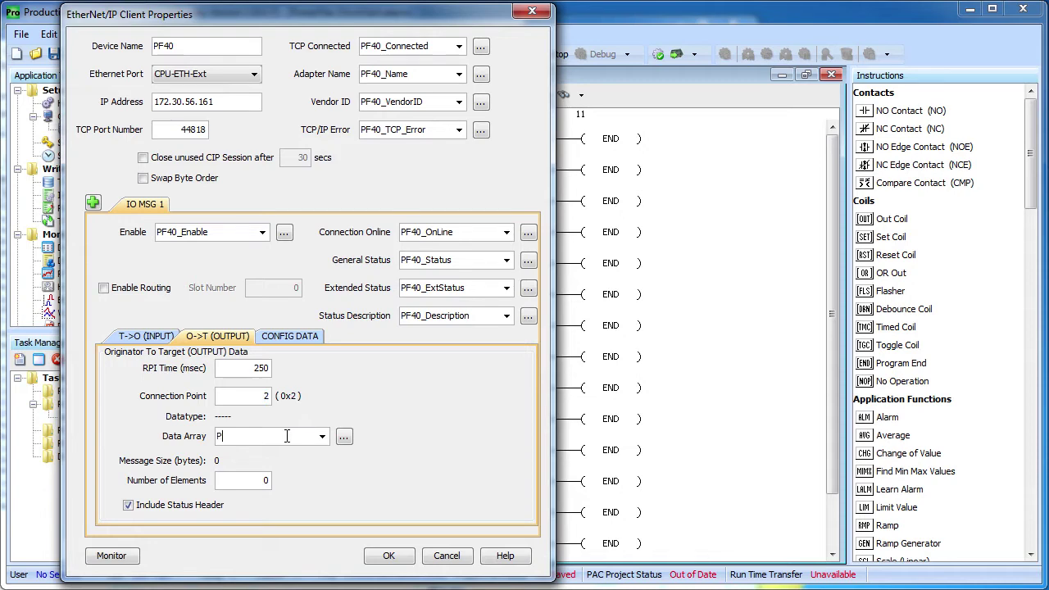
type("F40_OUTPUT")
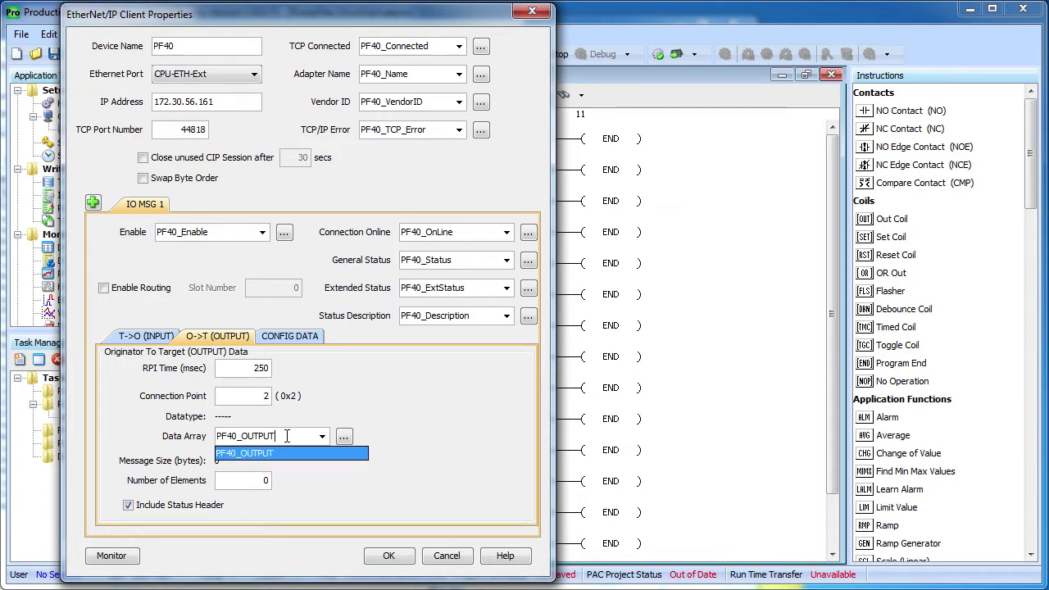
key("Tab")
Define PF40_OUTPUT as a 16-bit unsigned integer array with 2 elements.
left_click(395, 252)
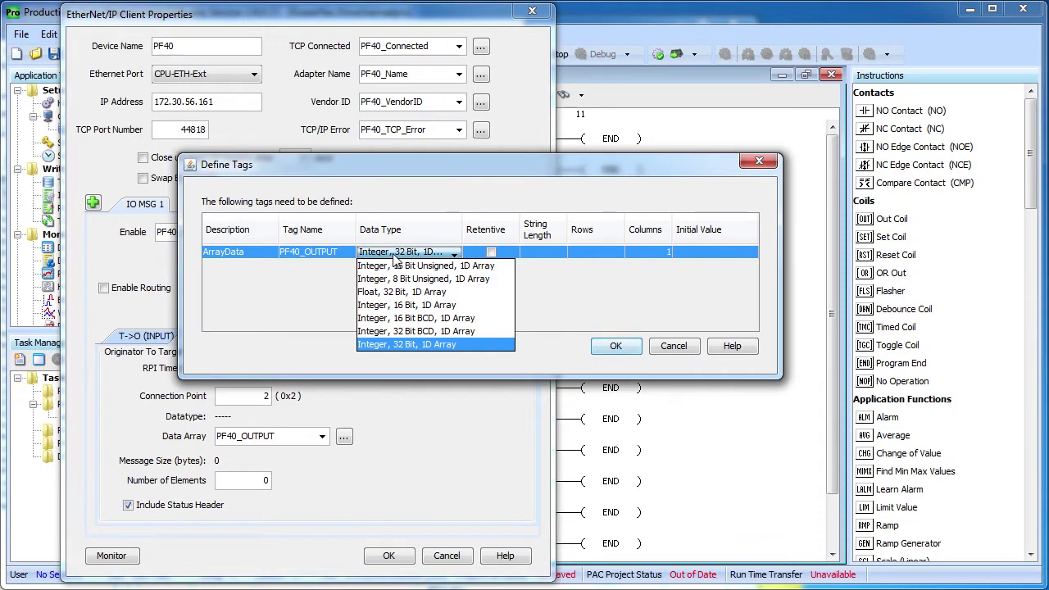
left_click(401, 266)
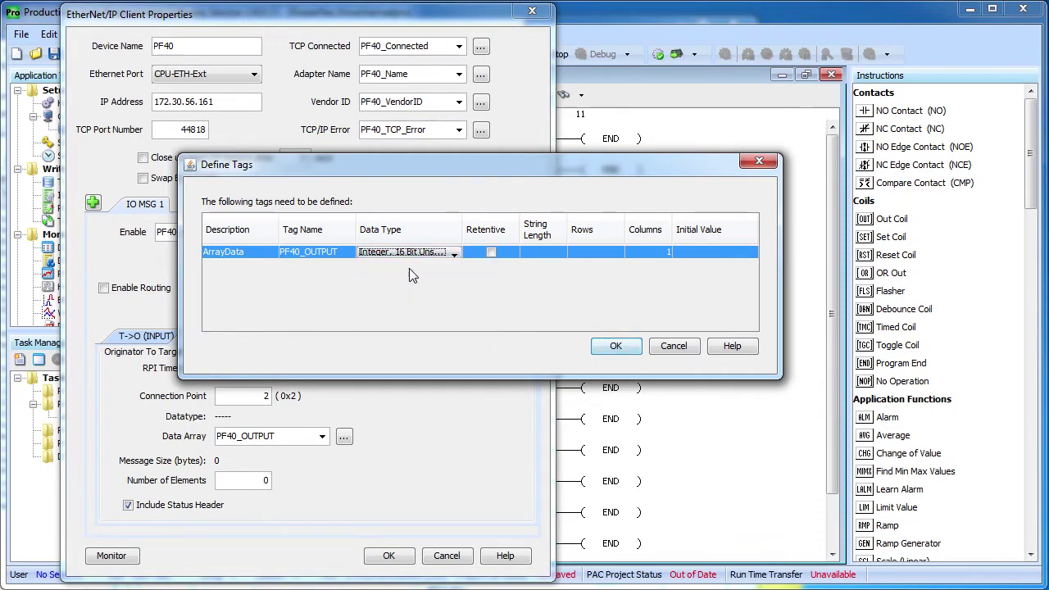
left_click(662, 251)
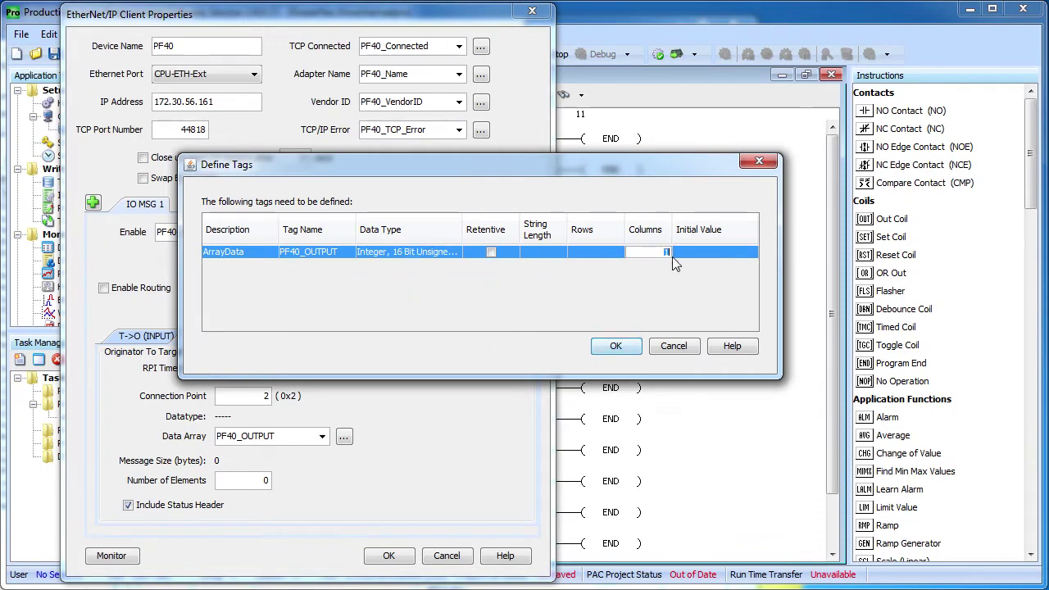
type("0")
left_click(615, 346)
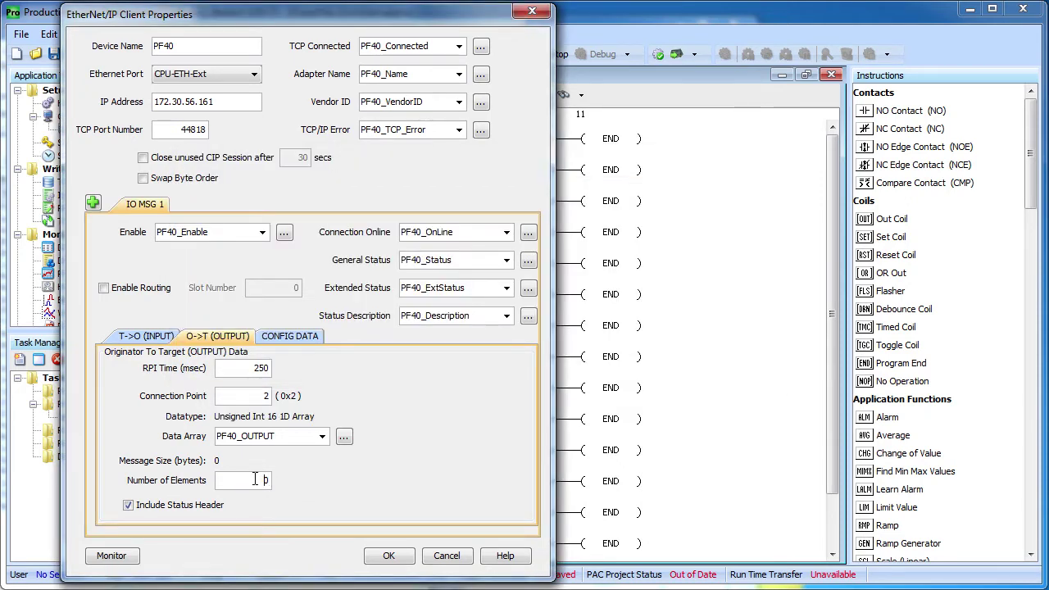
double_click(269, 482)
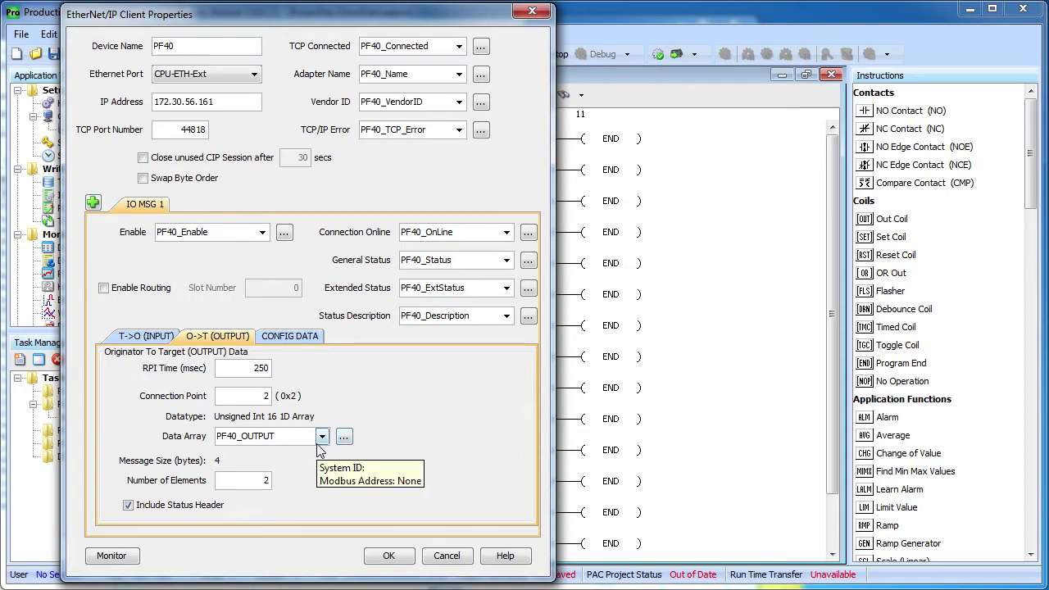
left_click(127, 505)
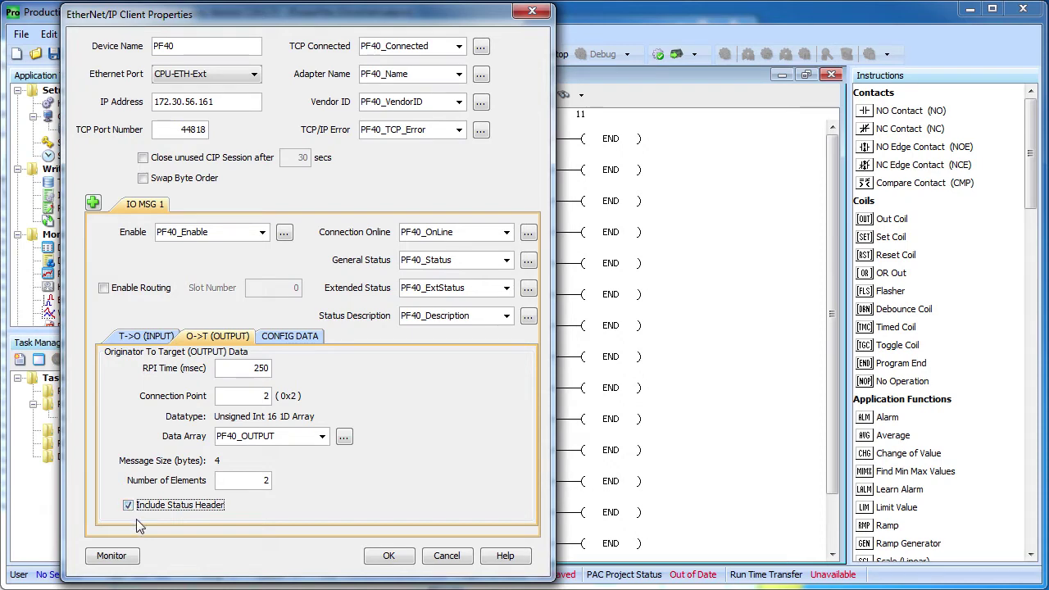
Enable configuration data on connection point 6 with a new PF40_CONFIG data array.
left_click(301, 339)
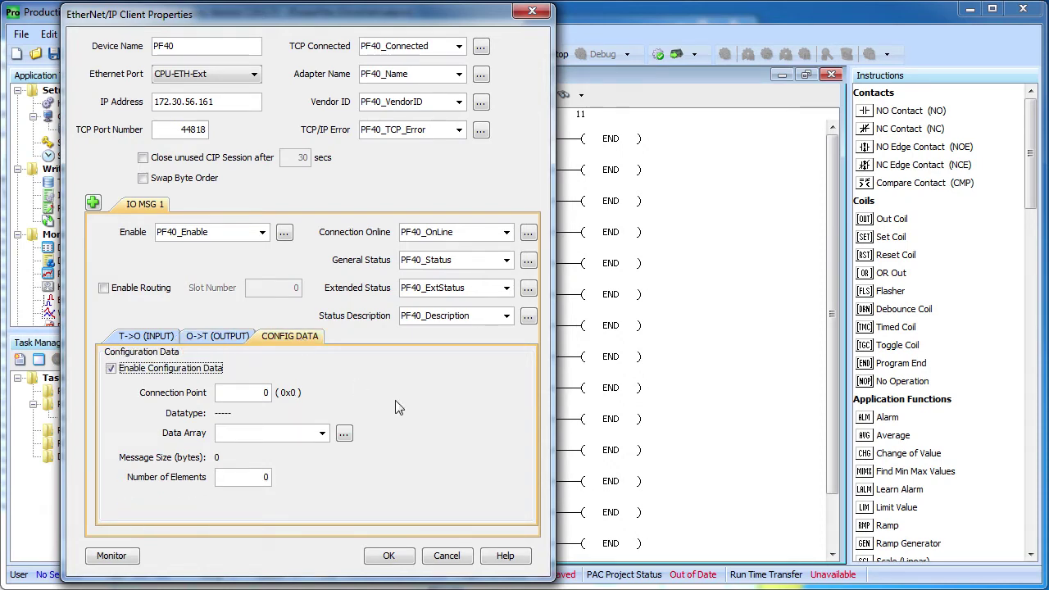
left_click(113, 372)
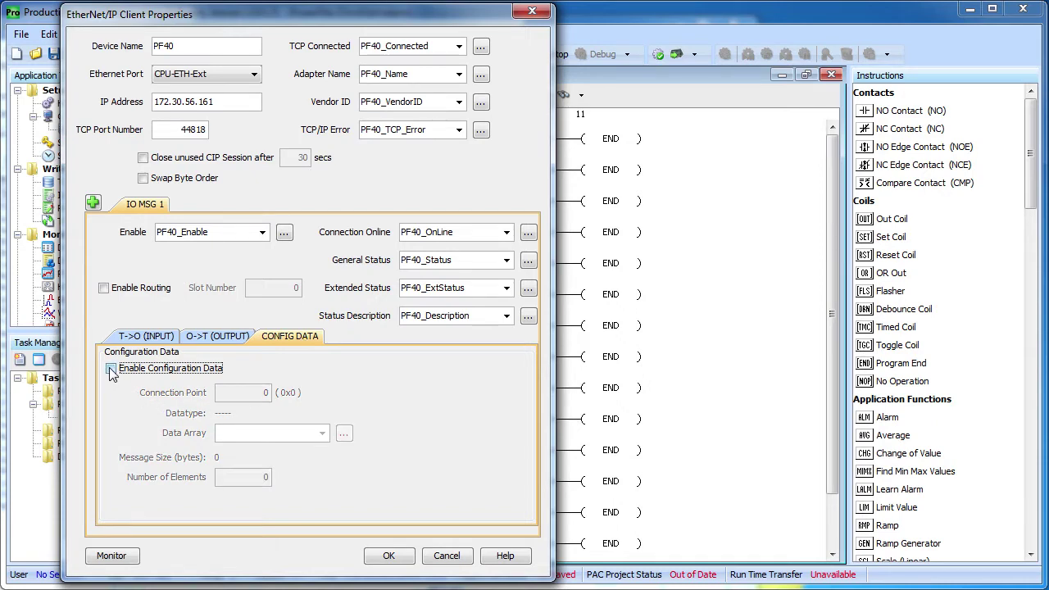
left_click(112, 373)
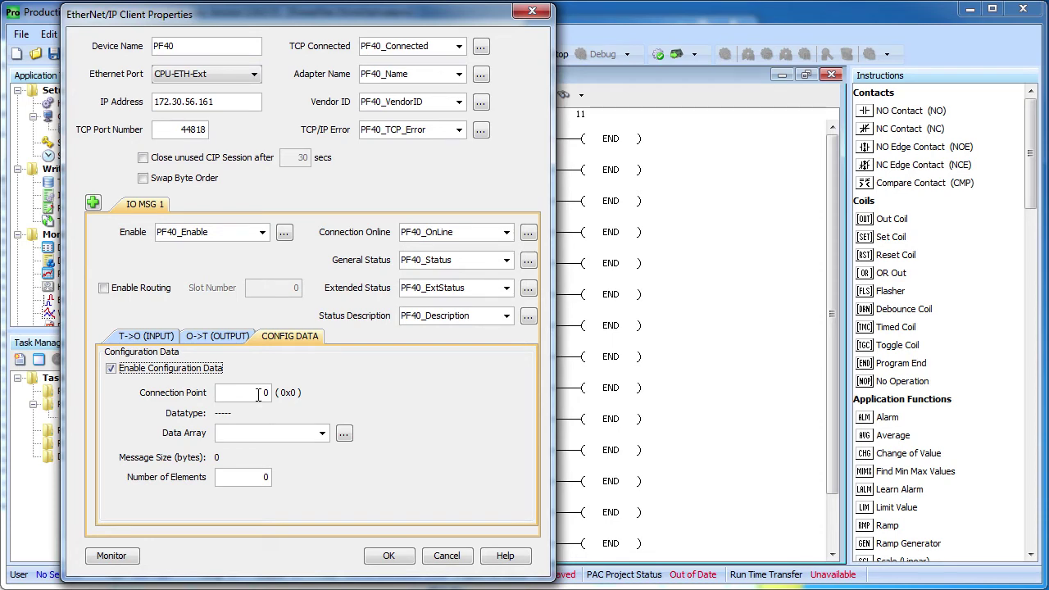
key("Tab")
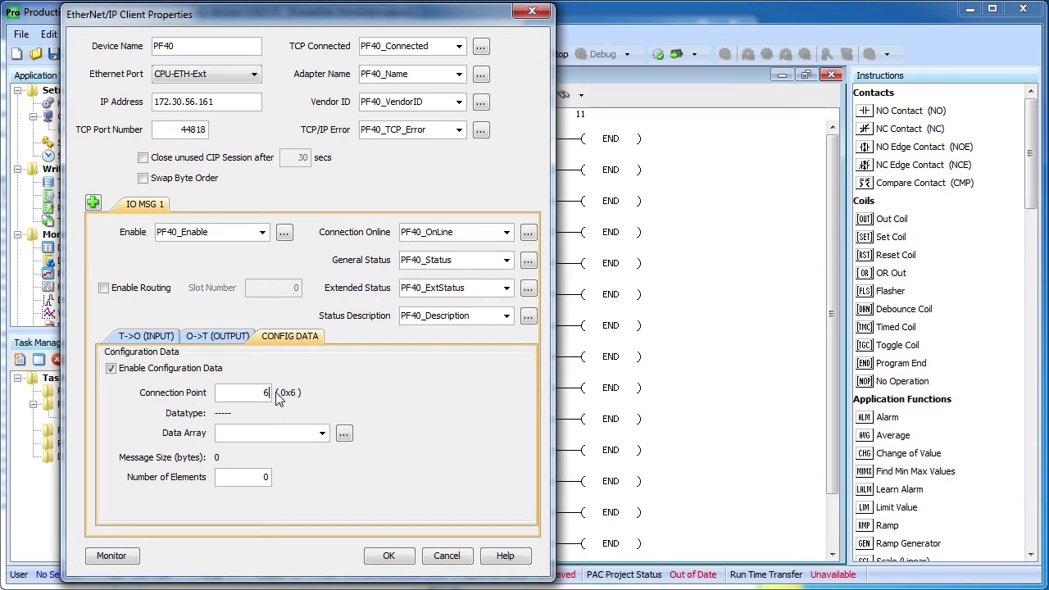
left_click(279, 435)
type("PF")
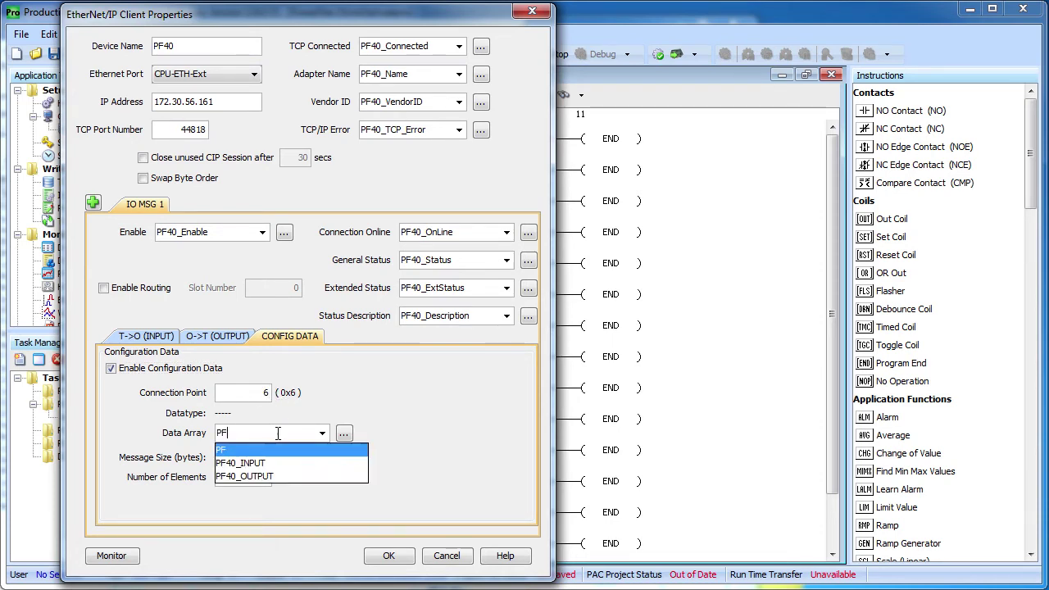
type("40_CONFI")
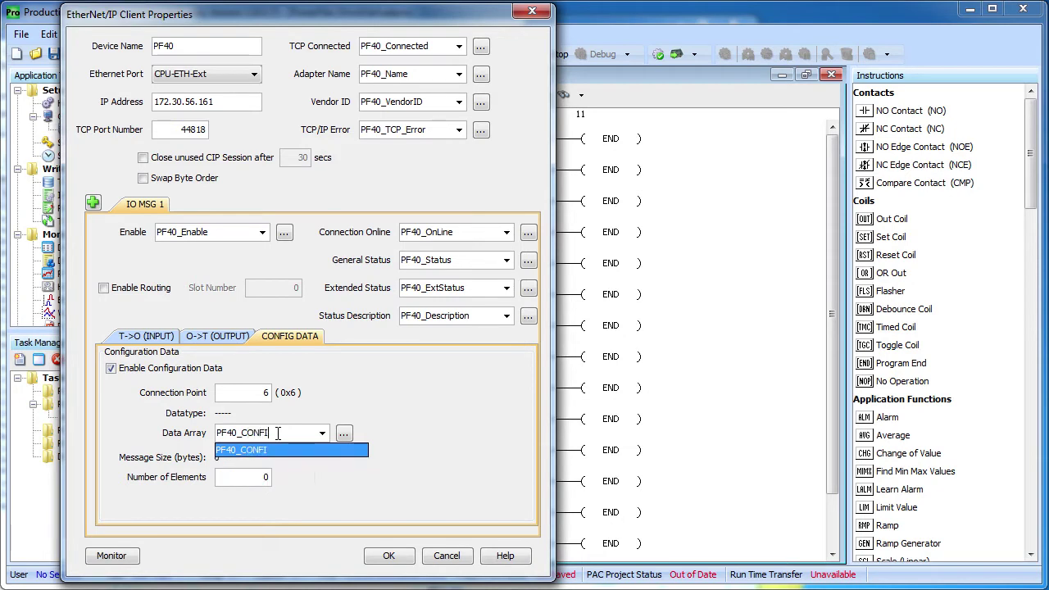
type("G")
key("Return")
Define PF40_CONFIG as an 8-bit unsigned integer array and apply the client settings.
left_click(301, 330)
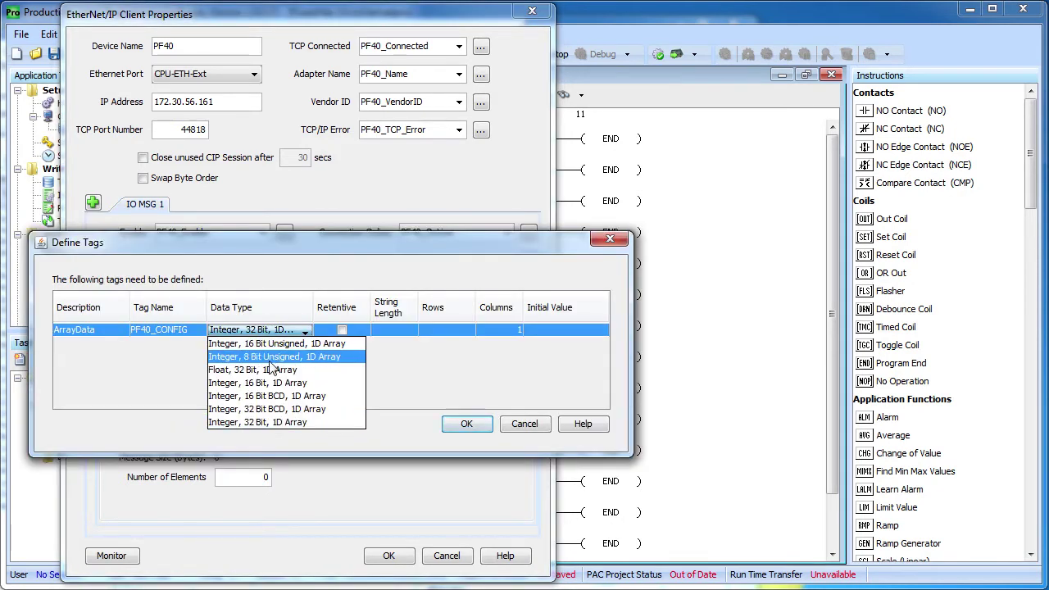
left_click(268, 359)
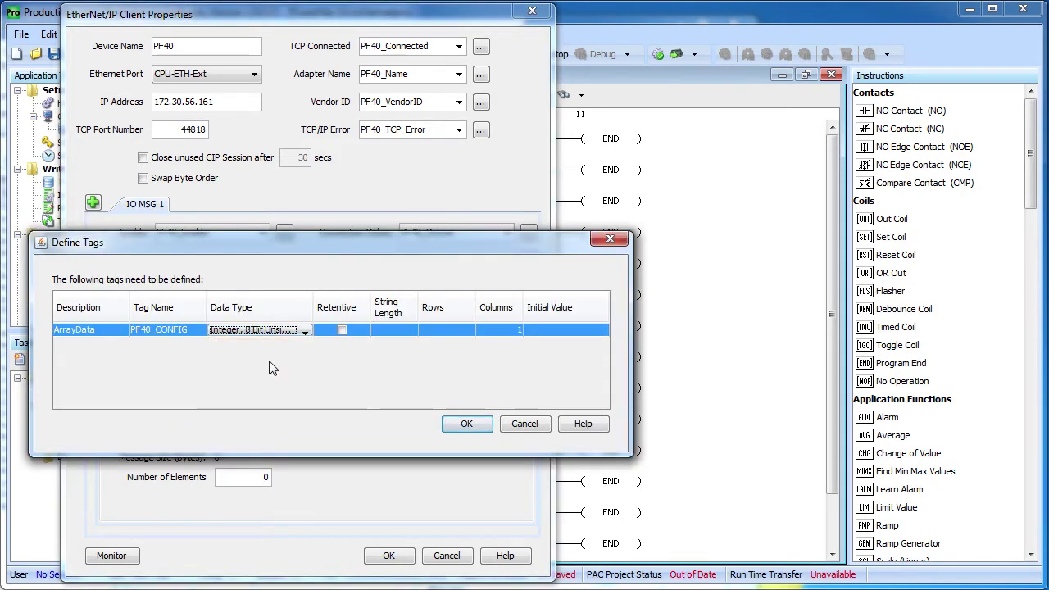
left_click(464, 422)
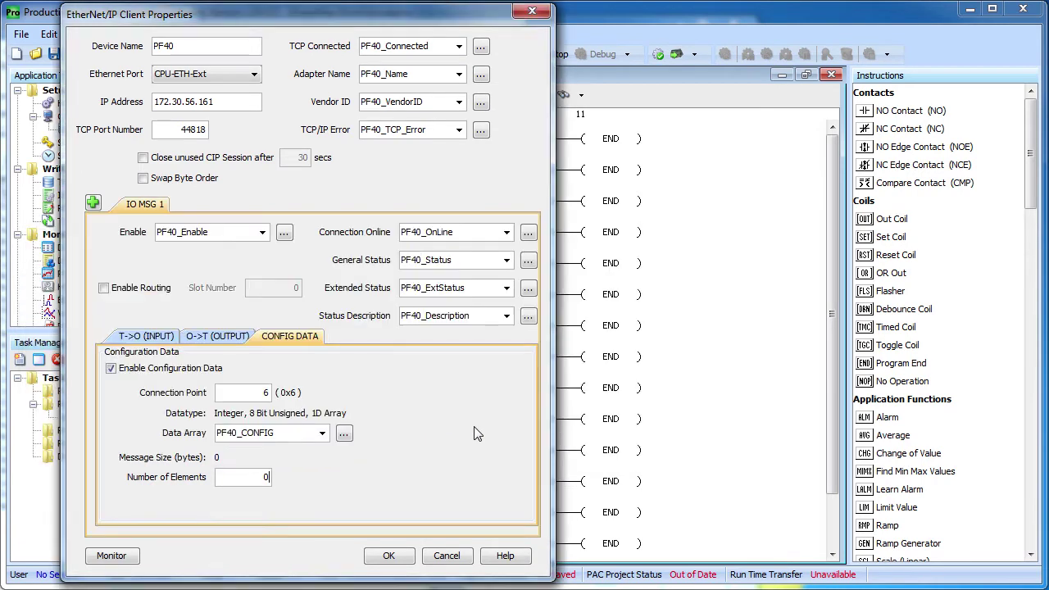
left_click(392, 556)
Give the Status Description, Adapter Name and TCP/IP Error string tags length 128 and accept.
left_click_drag(299, 191, 334, 150)
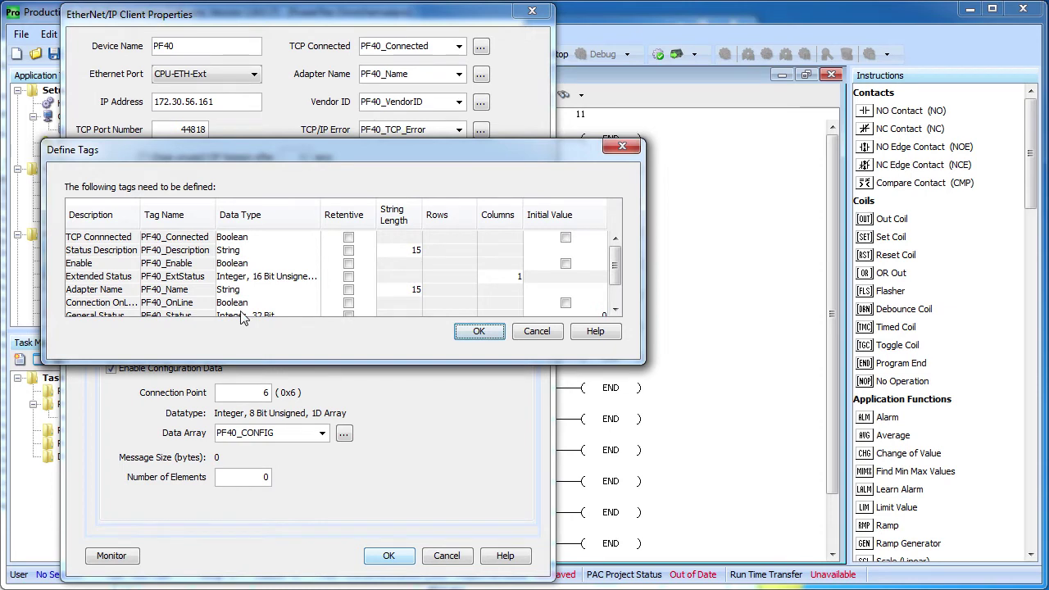
double_click(414, 250)
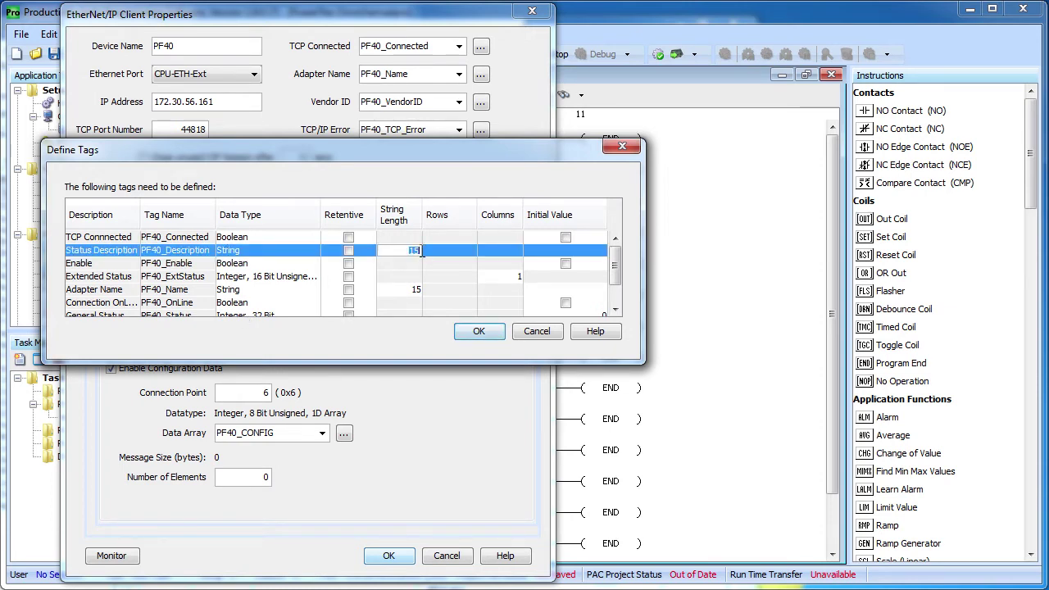
type("128")
left_click(418, 290)
left_click(420, 290)
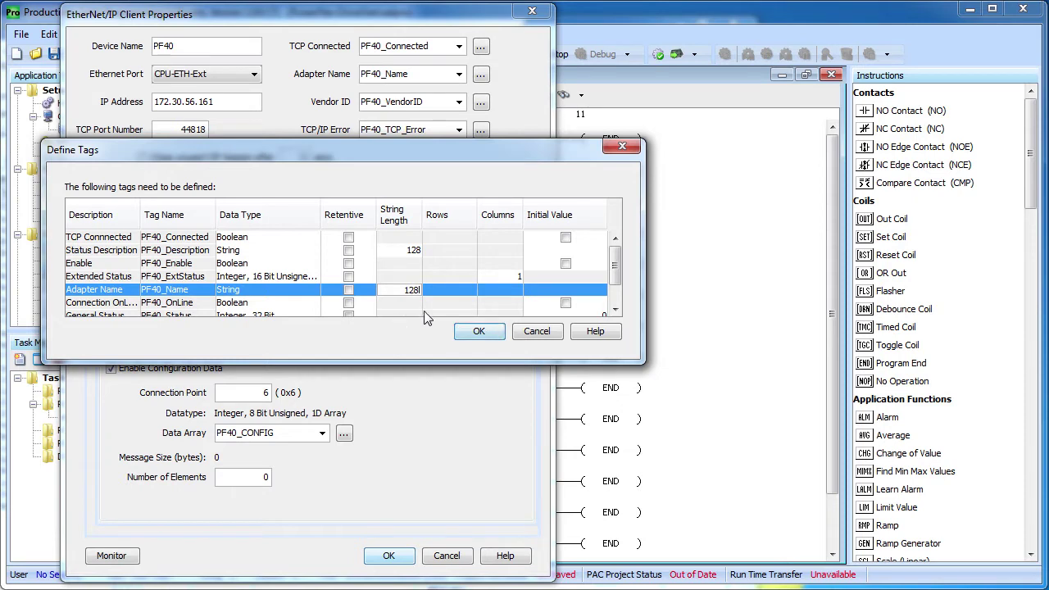
scroll(619, 264, "down", 2)
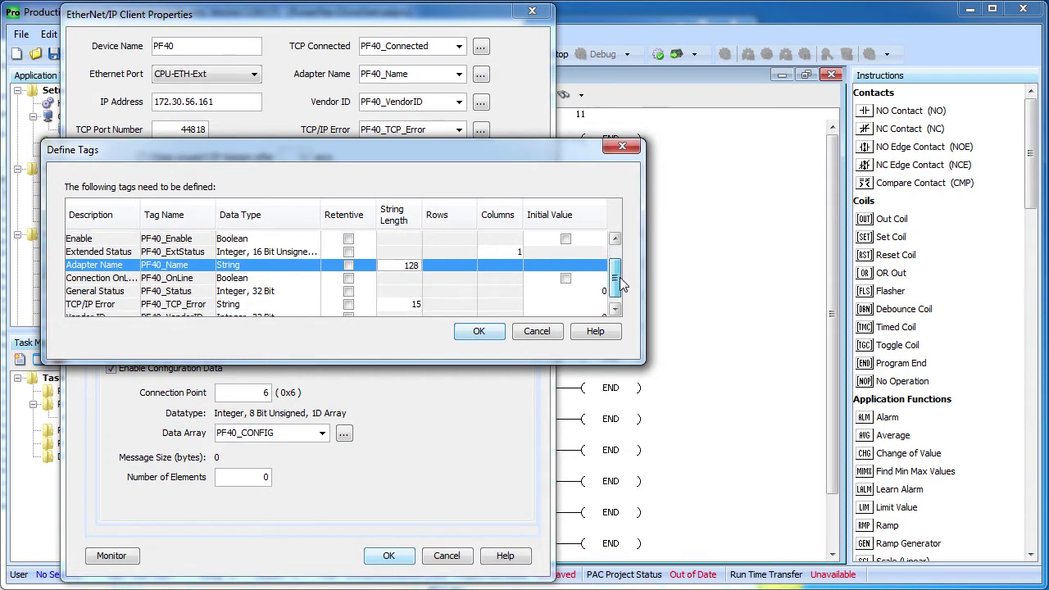
left_click(410, 298)
type("128")
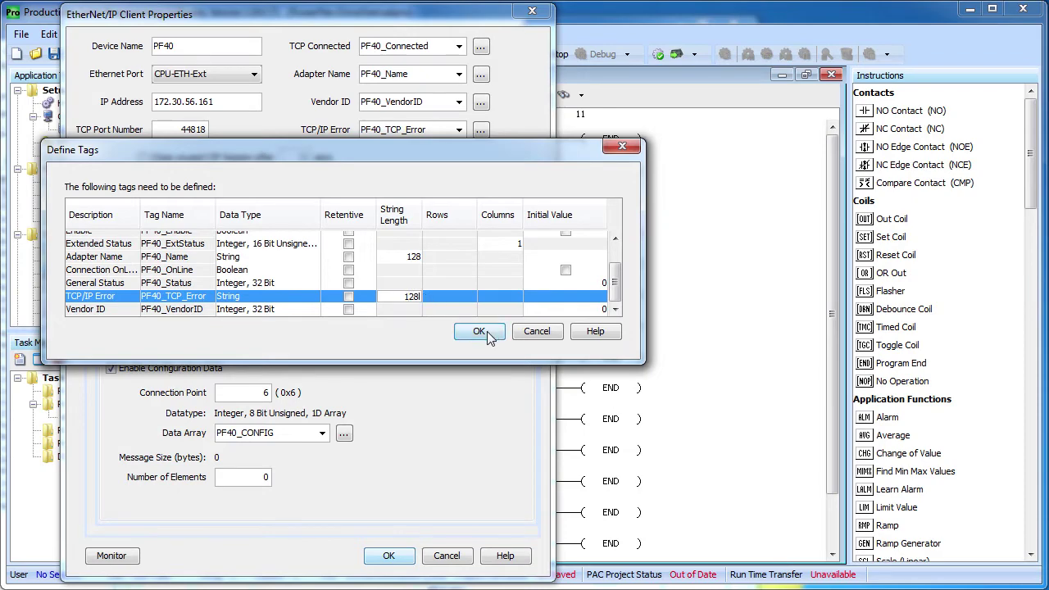
left_click(479, 331)
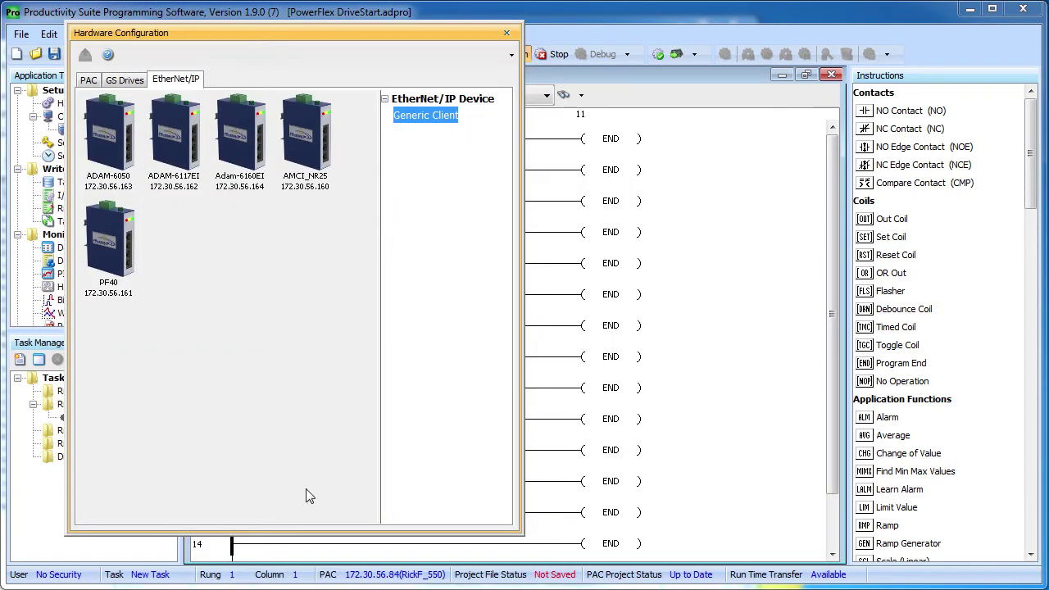
Monitor the PF40 client's tags in a new Data View tab named PF40.
double_click(116, 251)
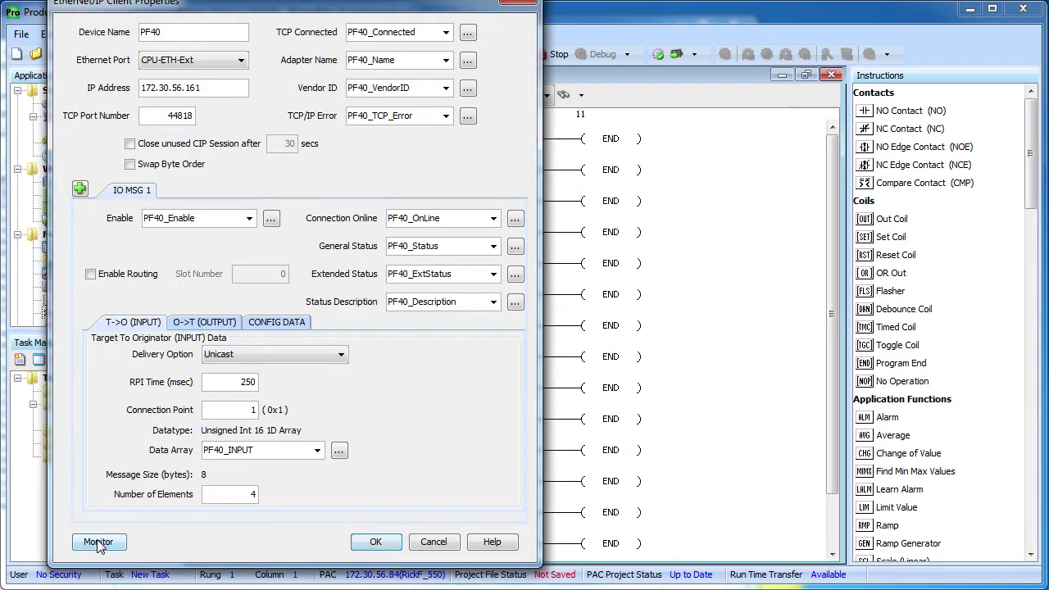
left_click(99, 541)
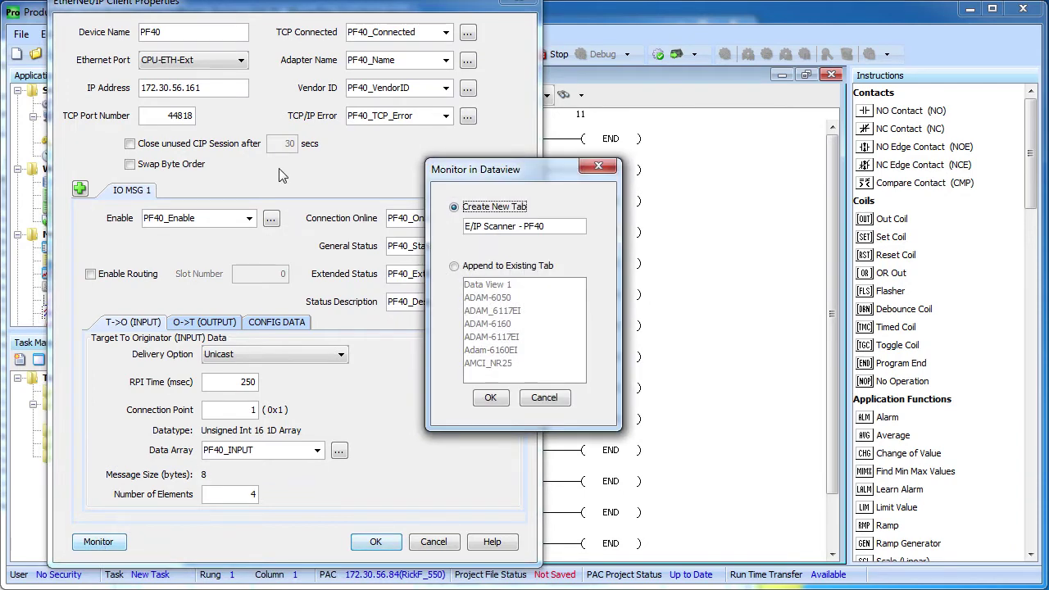
double_click(517, 226)
left_click_drag(515, 223, 457, 236)
key("BackSpace")
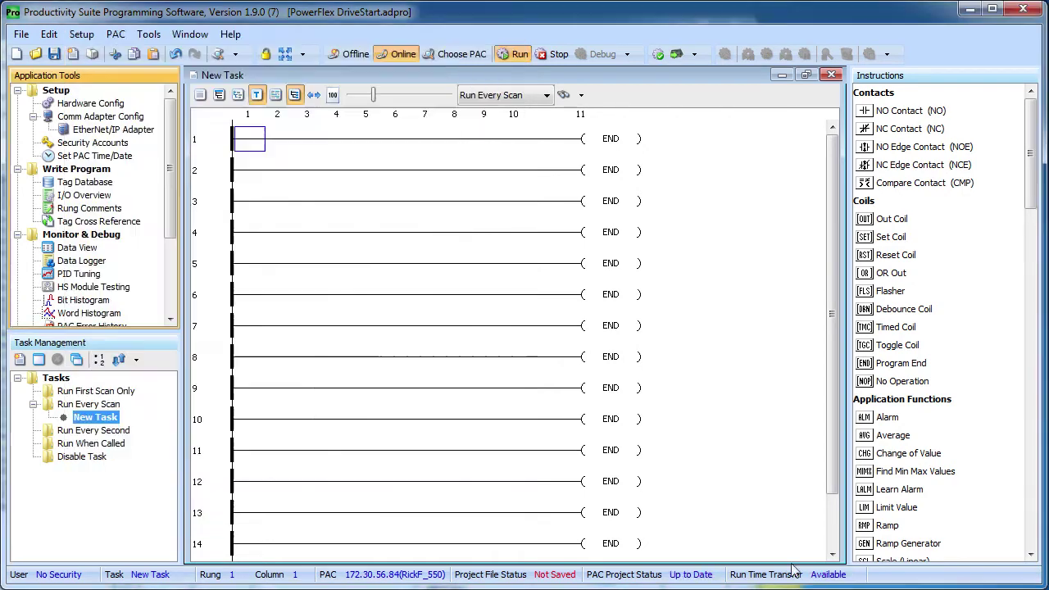
Transfer the project to the PAC in stop mode and open the Data View.
left_click(673, 55)
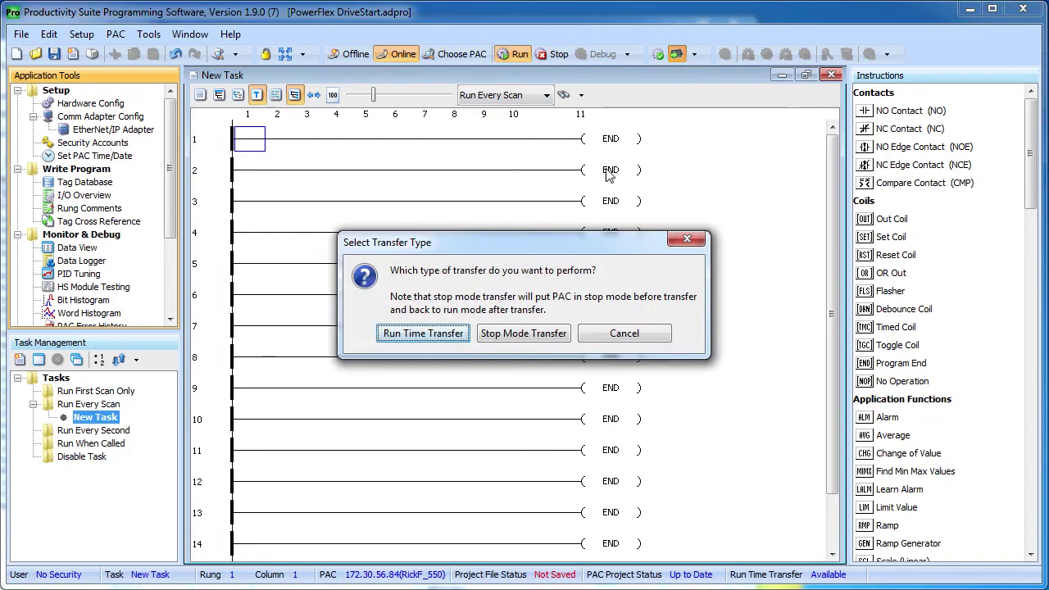
left_click(503, 334)
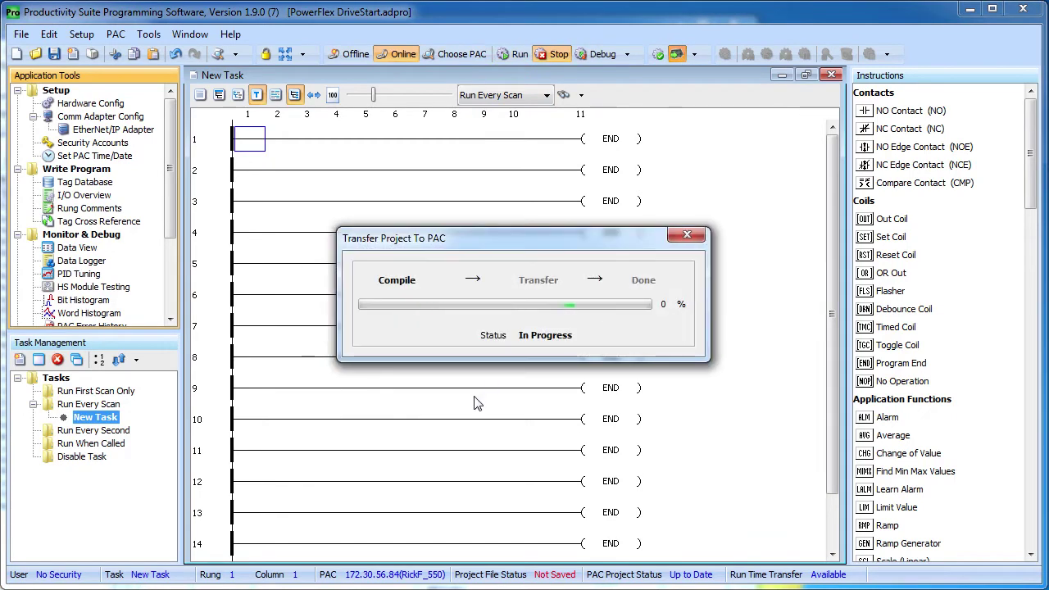
left_click(65, 250)
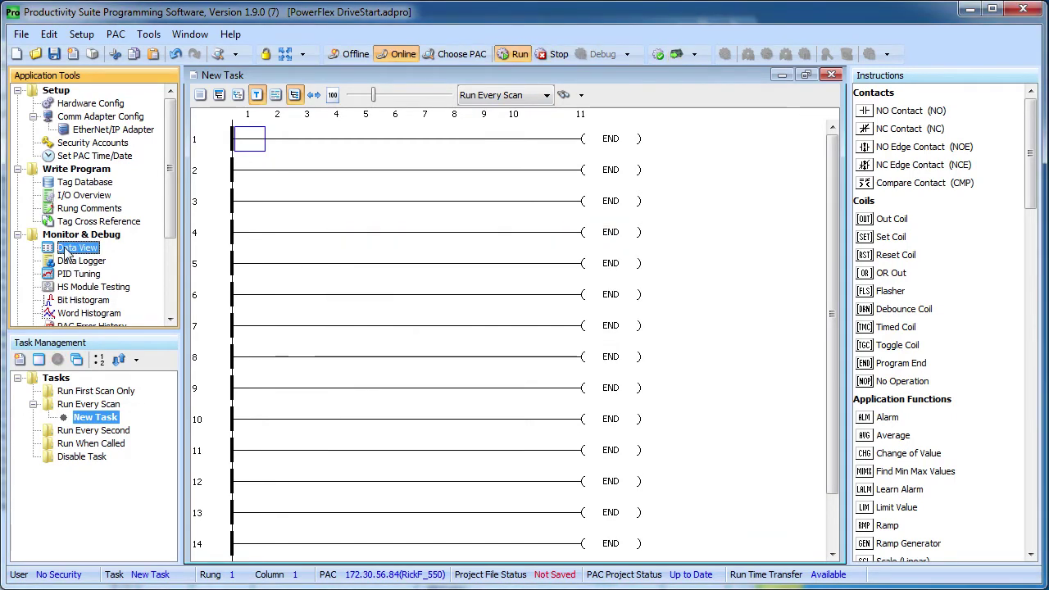
double_click(64, 246)
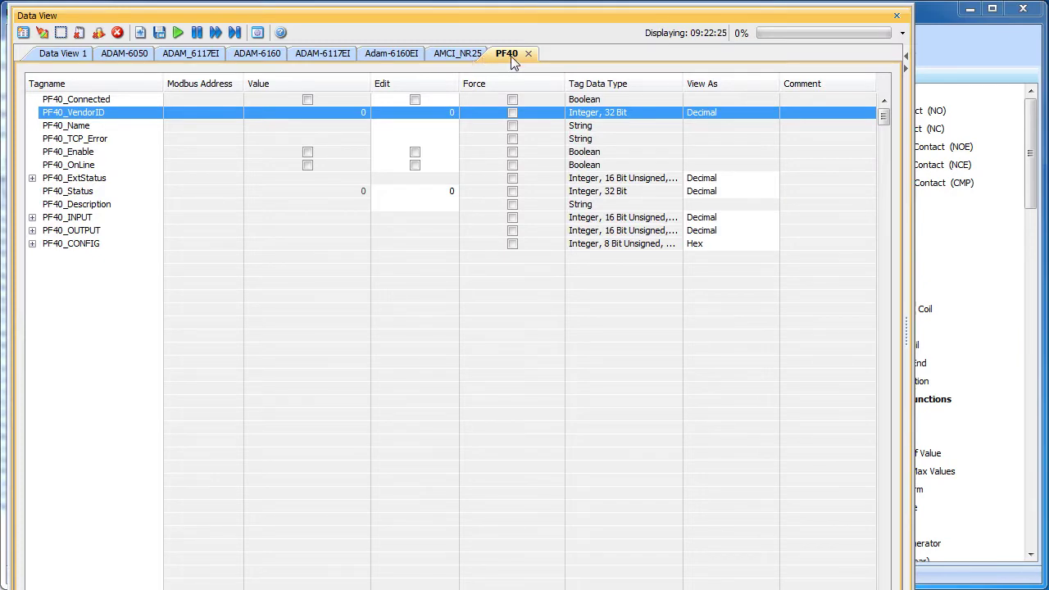
Expand PF40_INPUT and PF40_OUTPUT, then turn on PF40_Enable and send the edit.
left_click(32, 217)
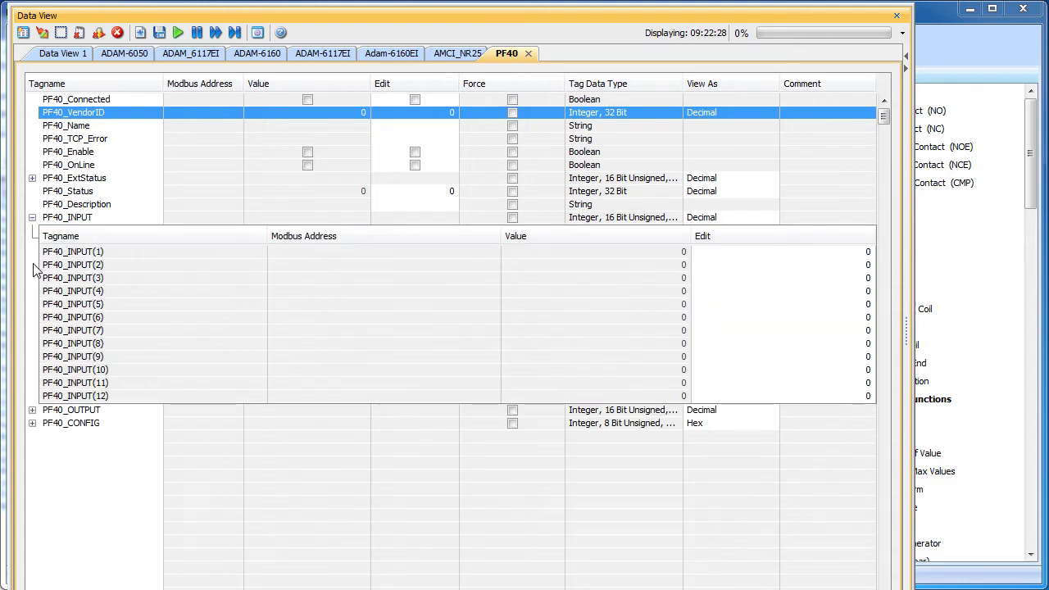
left_click(32, 410)
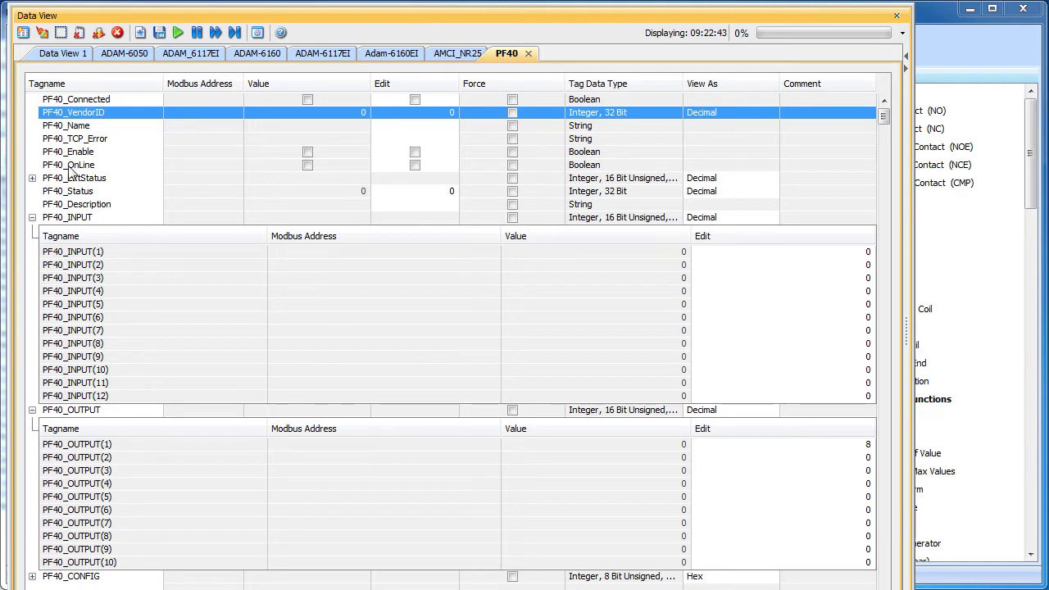
left_click(415, 154)
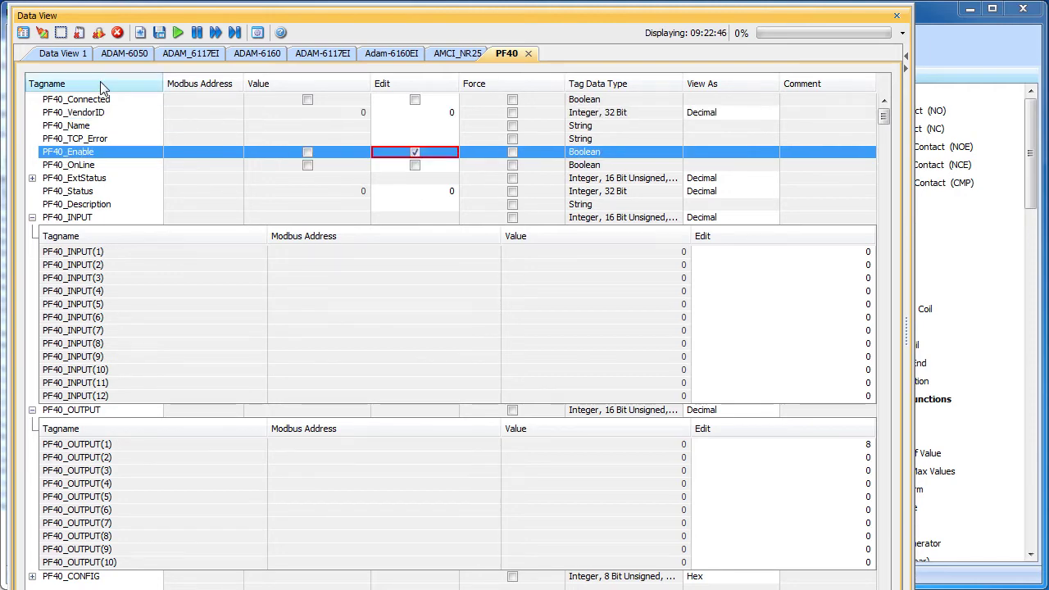
left_click(43, 32)
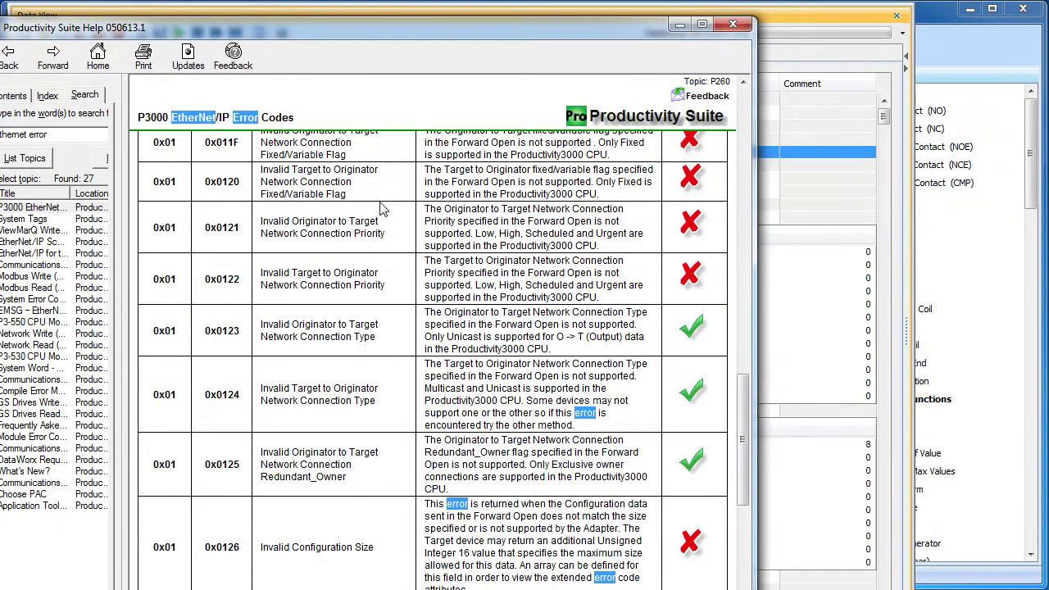
Find EtherNet/IP error code 0x0204 in the P3000 error code table, then return to the PF40 Data View.
left_click_drag(746, 426, 745, 578)
scroll(492, 369, "down", 1)
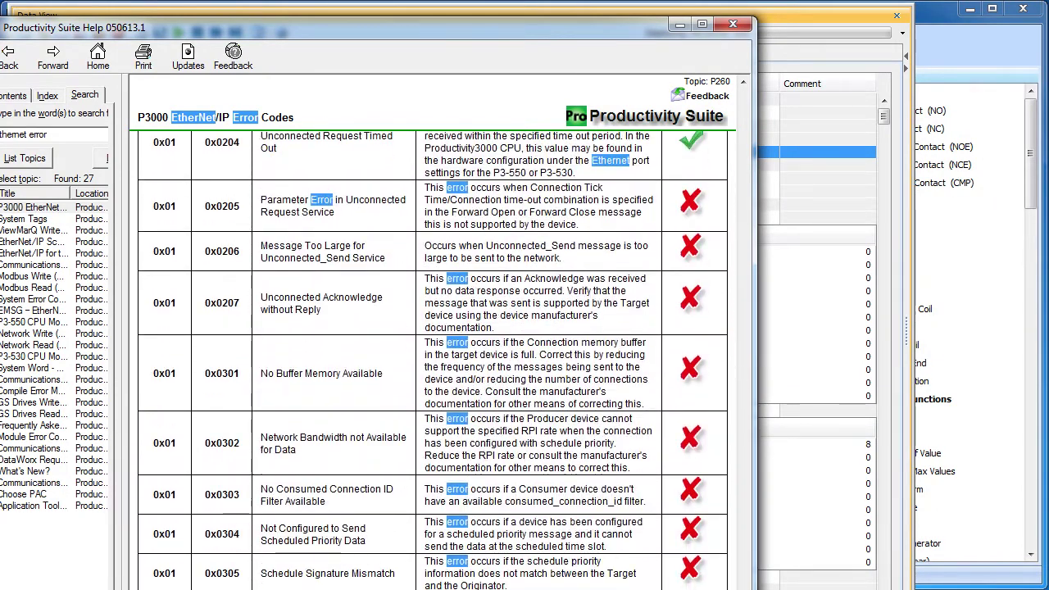
scroll(328, 410, "up", 3)
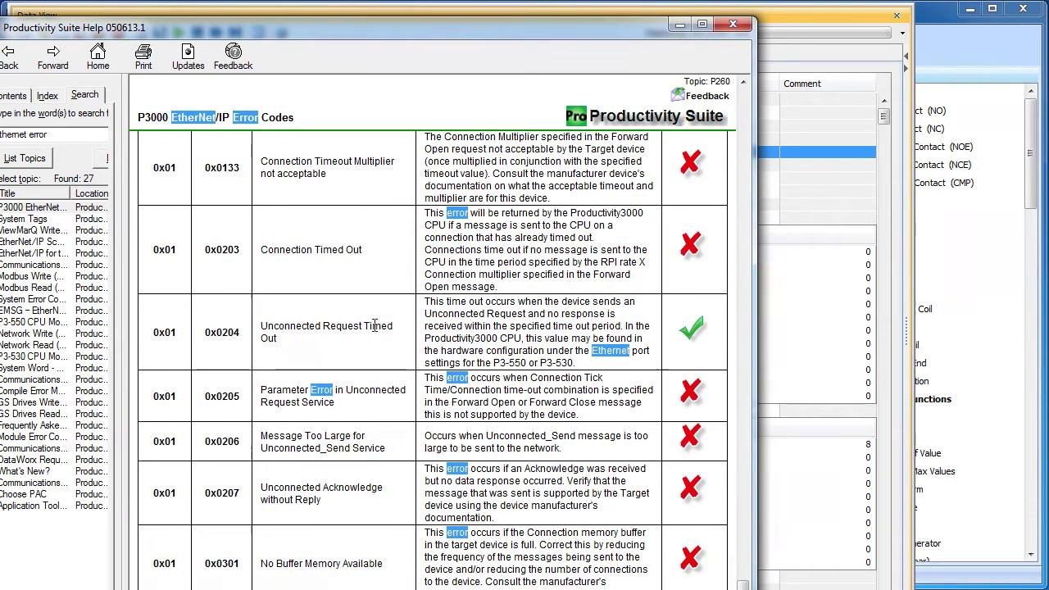
left_click(811, 16)
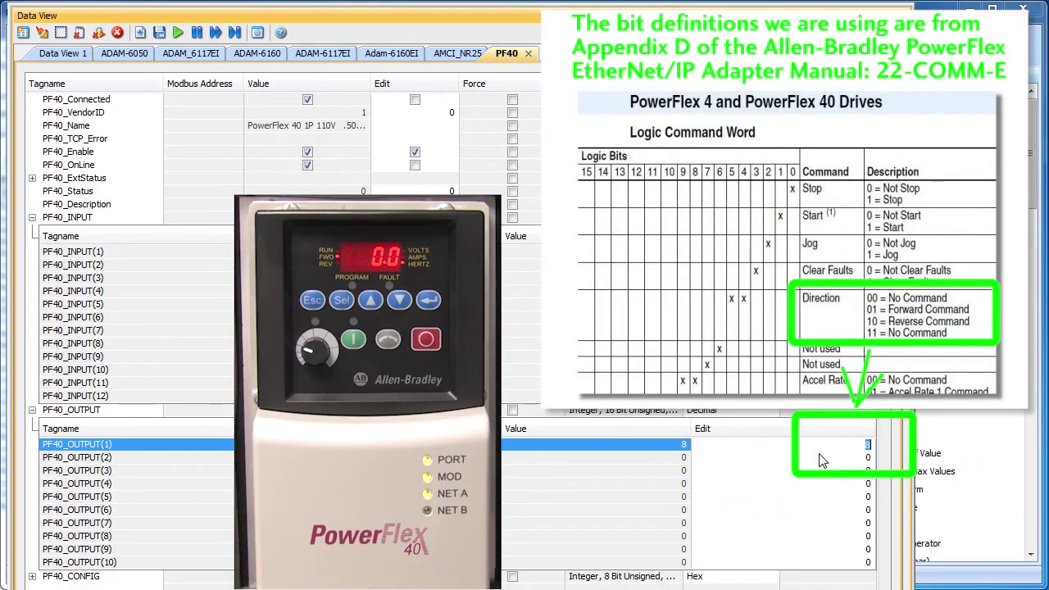
Send the 0x20 direction command, then 2 to start the drive, through PF40_OUTPUT(1).
type("20")
left_click(42, 31)
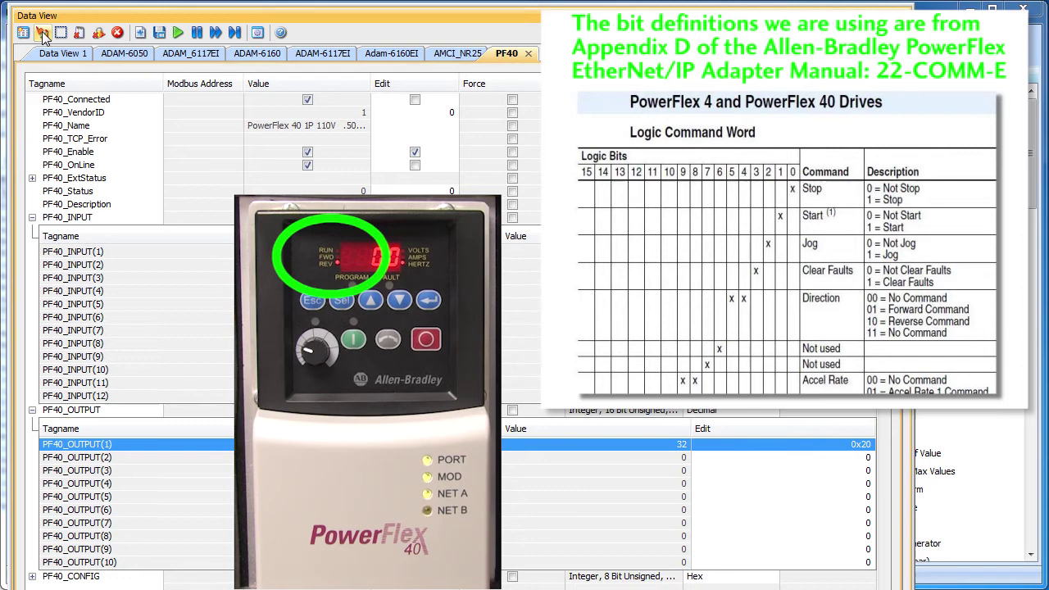
left_click(867, 444)
type("2")
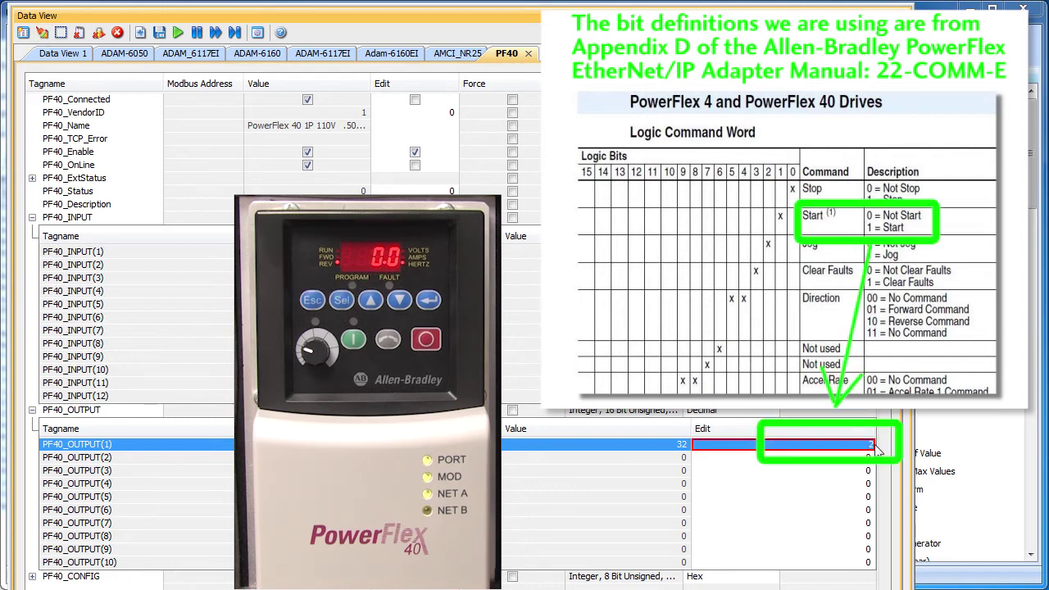
left_click(41, 32)
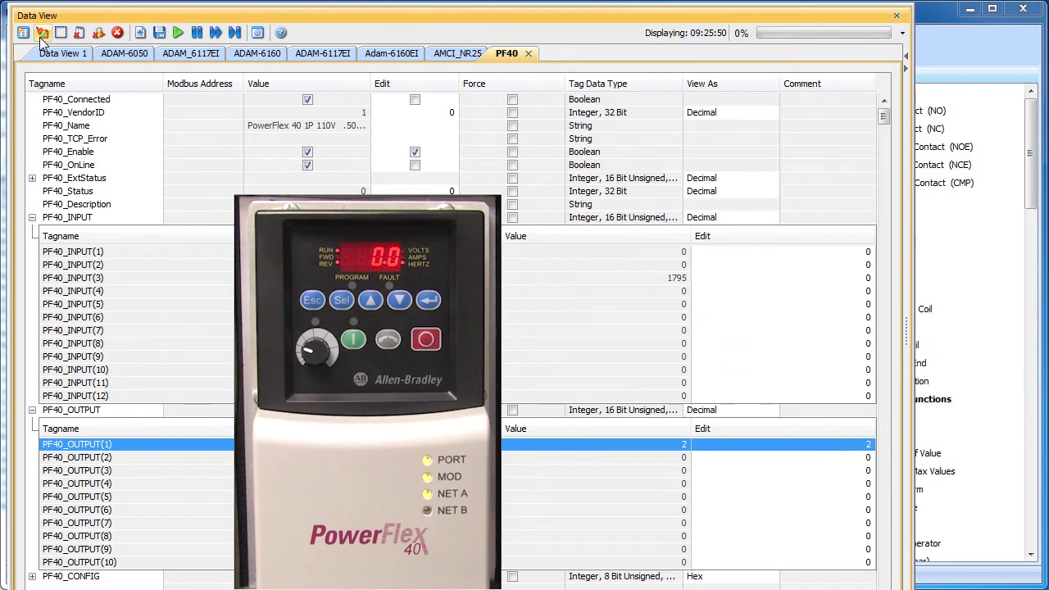
Set the PF40_OUTPUT(2) speed reference to 205.
double_click(867, 462)
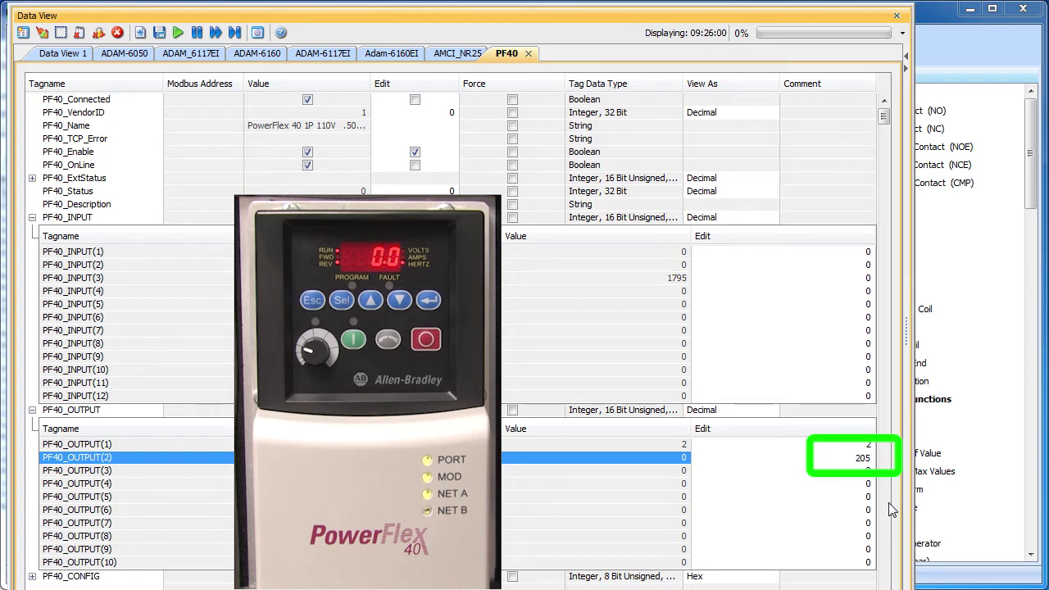
key("Return")
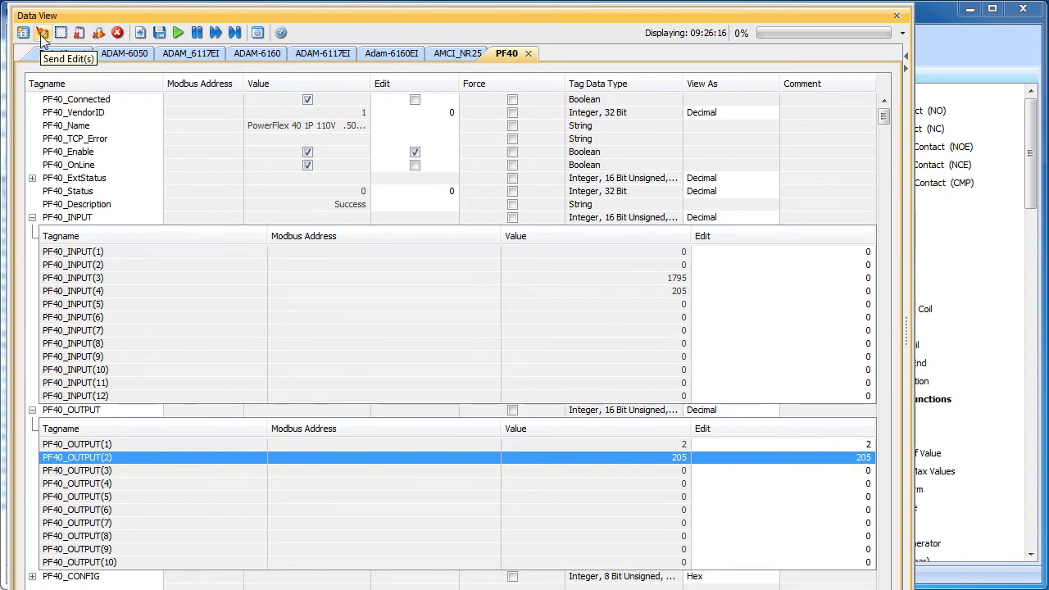
left_click(257, 32)
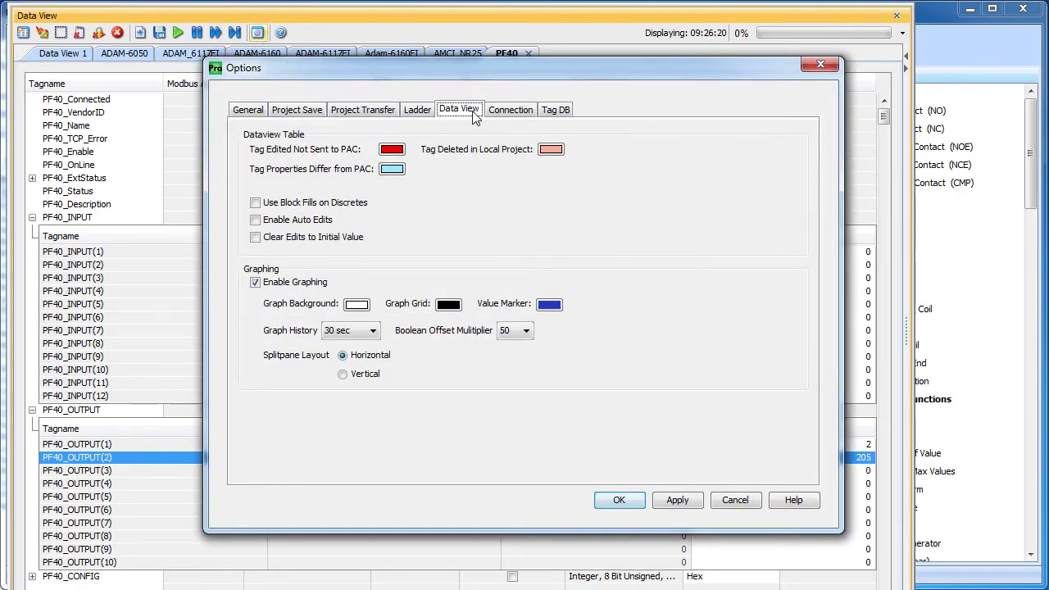
Turn on Enable Auto Edits in the Data View options and apply it.
left_click(255, 221)
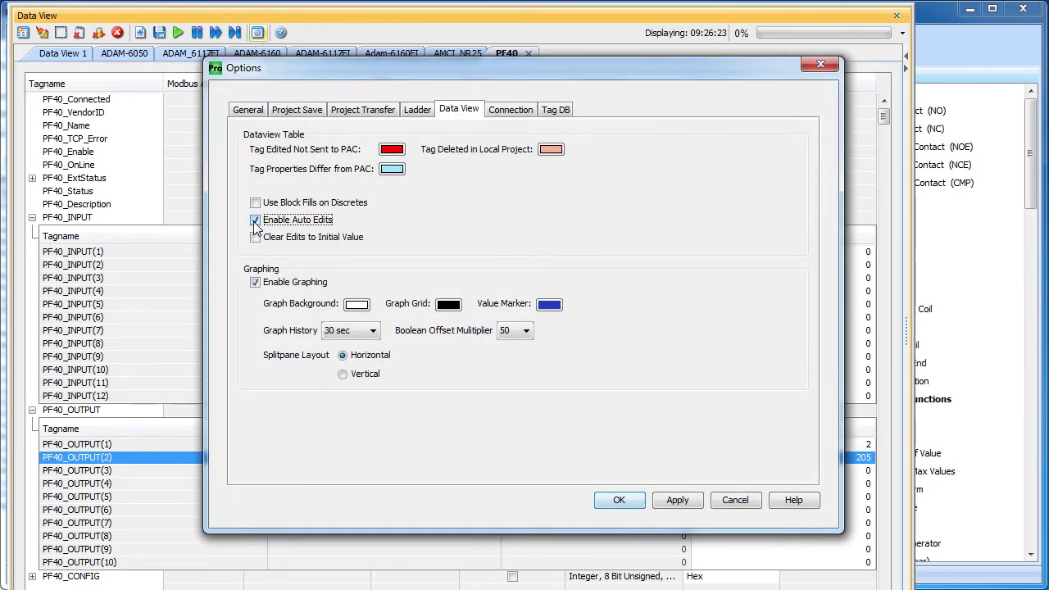
left_click(613, 502)
left_click(866, 444)
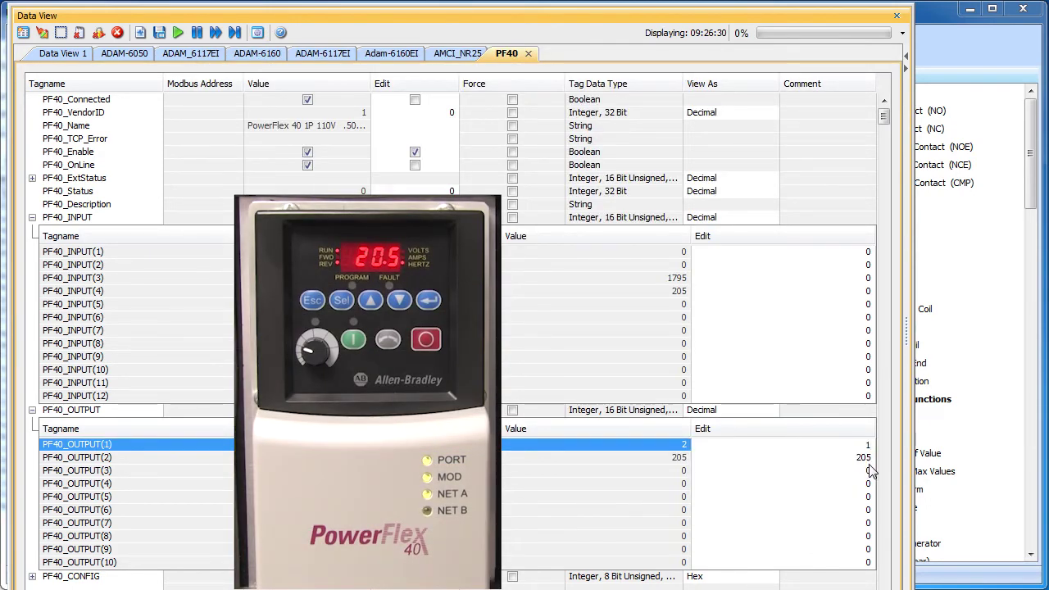
Stop the drive by setting PF40_OUTPUT(1) to 1, then restart it with 2.
key("Return")
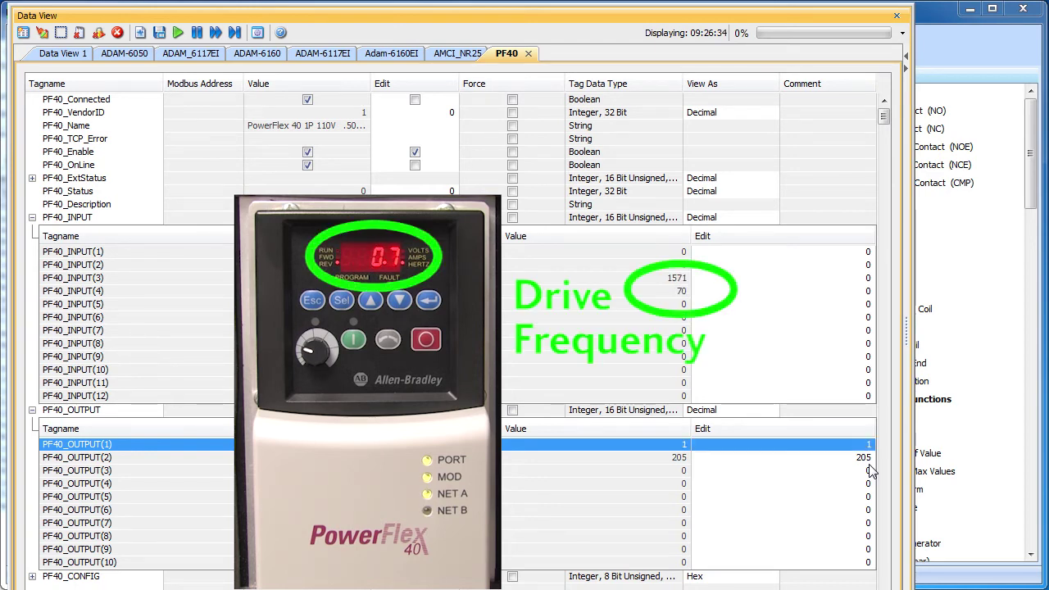
left_click(868, 449)
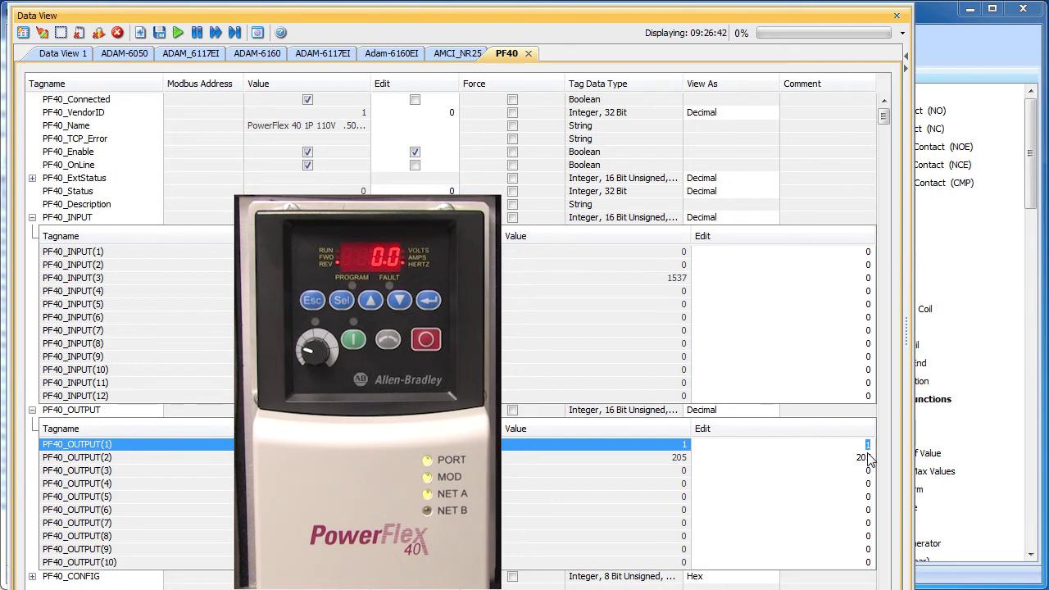
type("2")
key("Return")
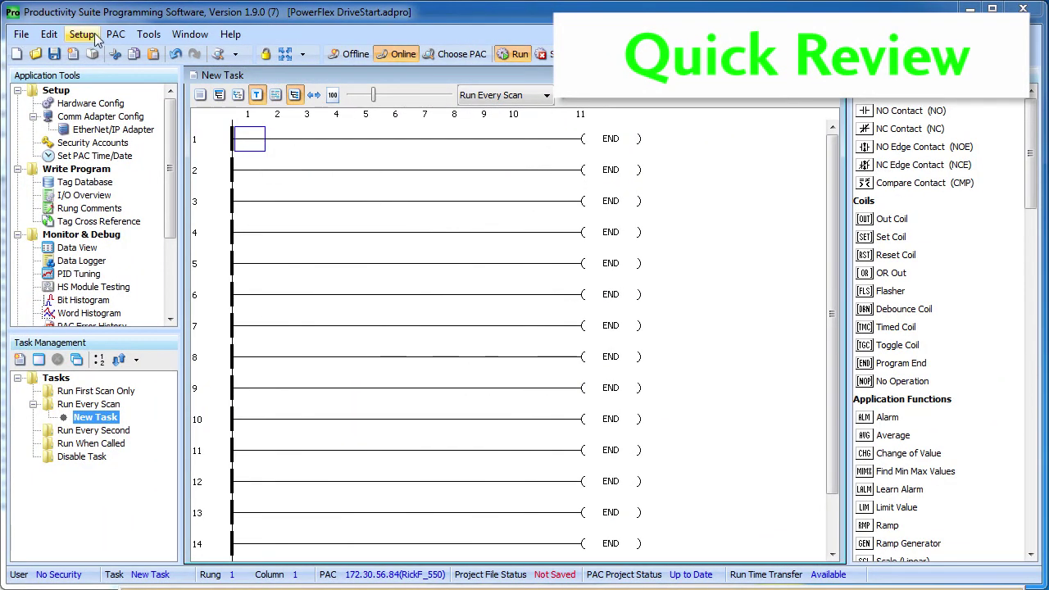
double_click(92, 105)
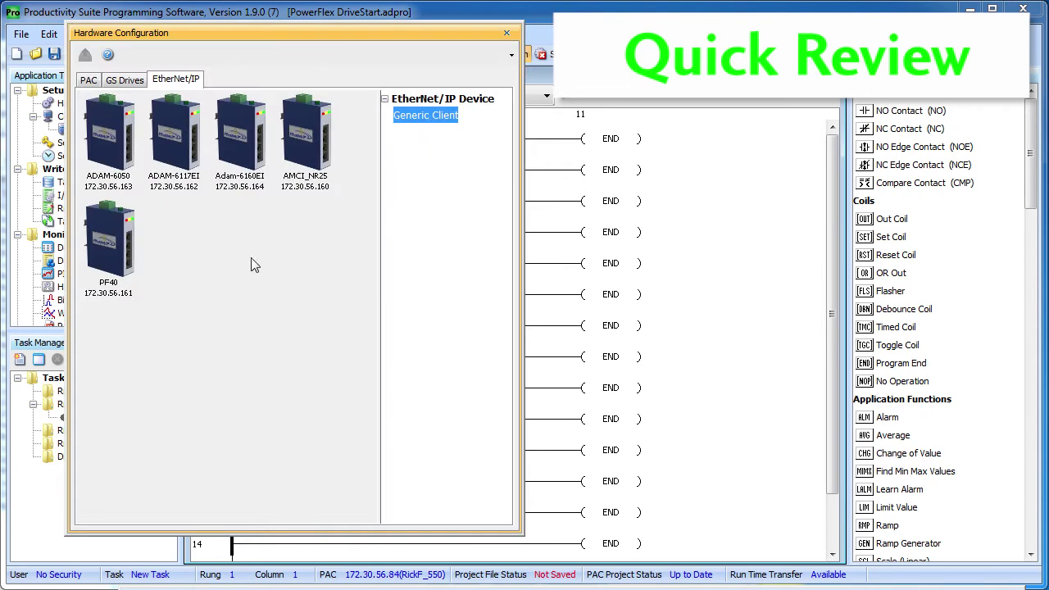
double_click(125, 256)
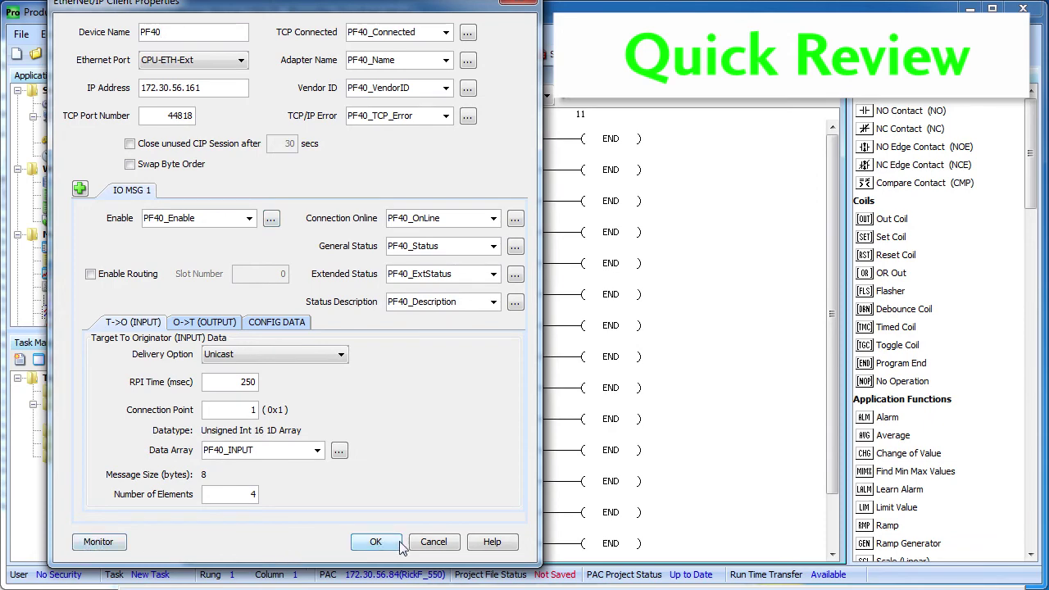
left_click(431, 547)
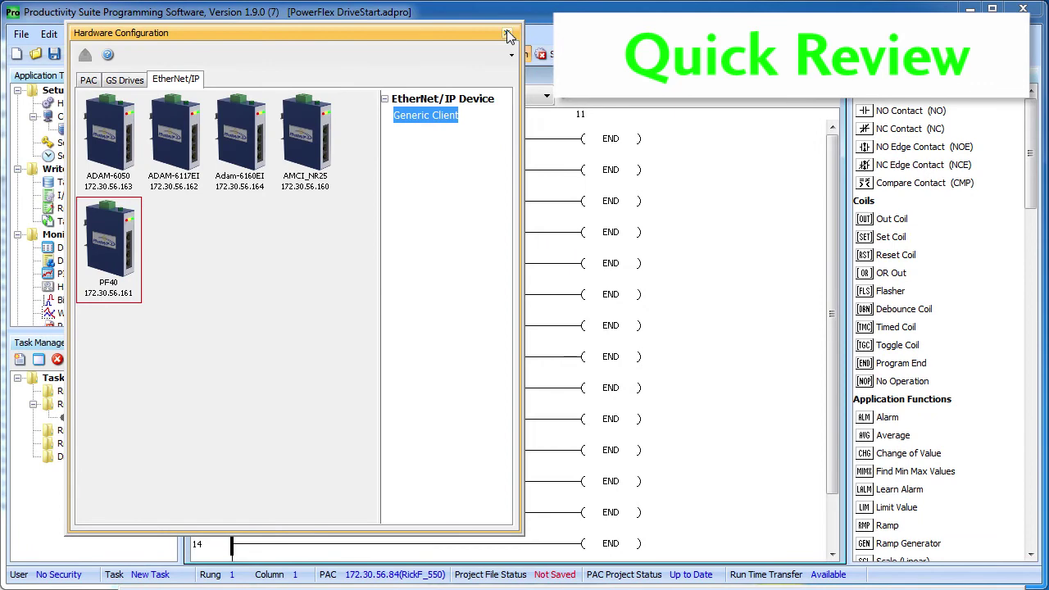
left_click(507, 34)
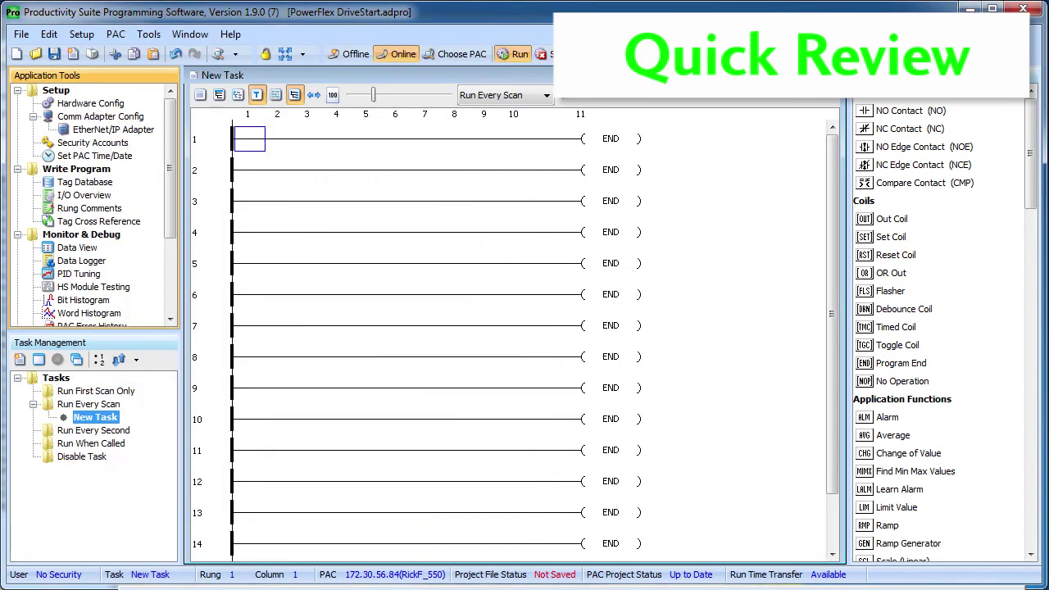
Reopen the Data View from Application Tools and move its window higher on screen.
double_click(78, 248)
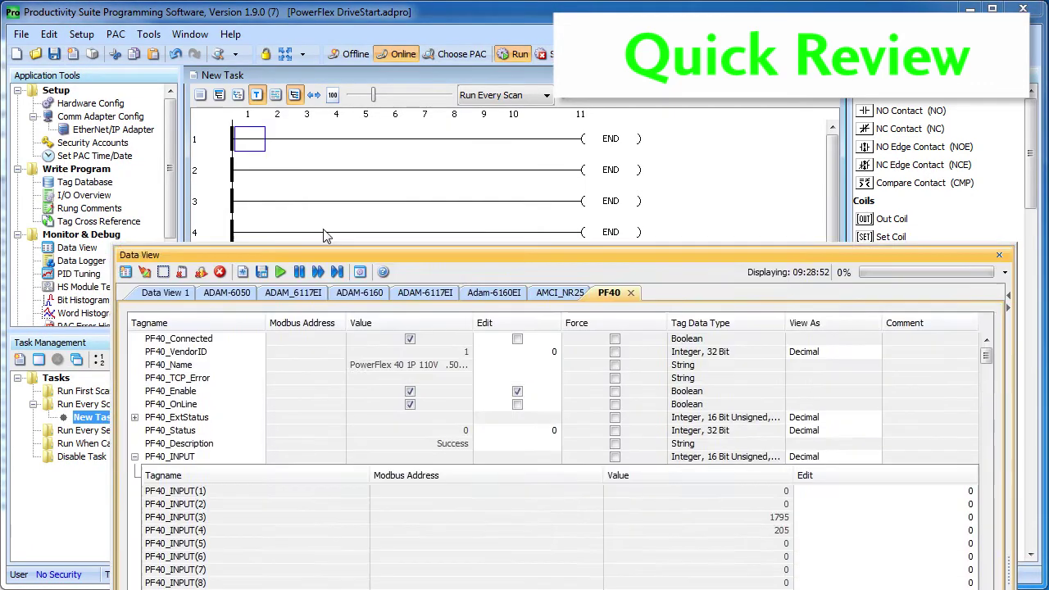
left_click_drag(320, 252, 276, 13)
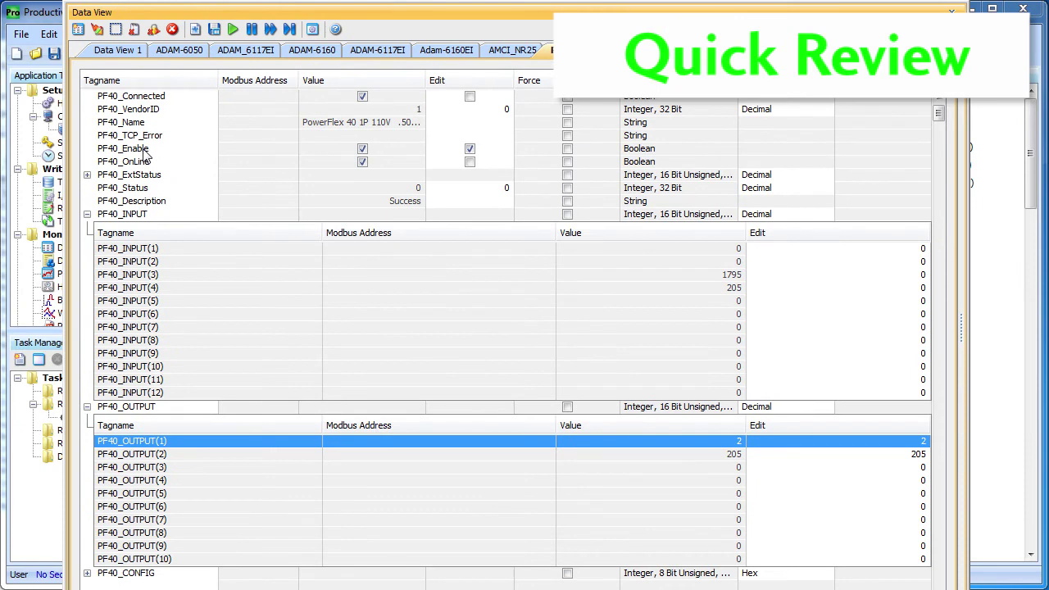